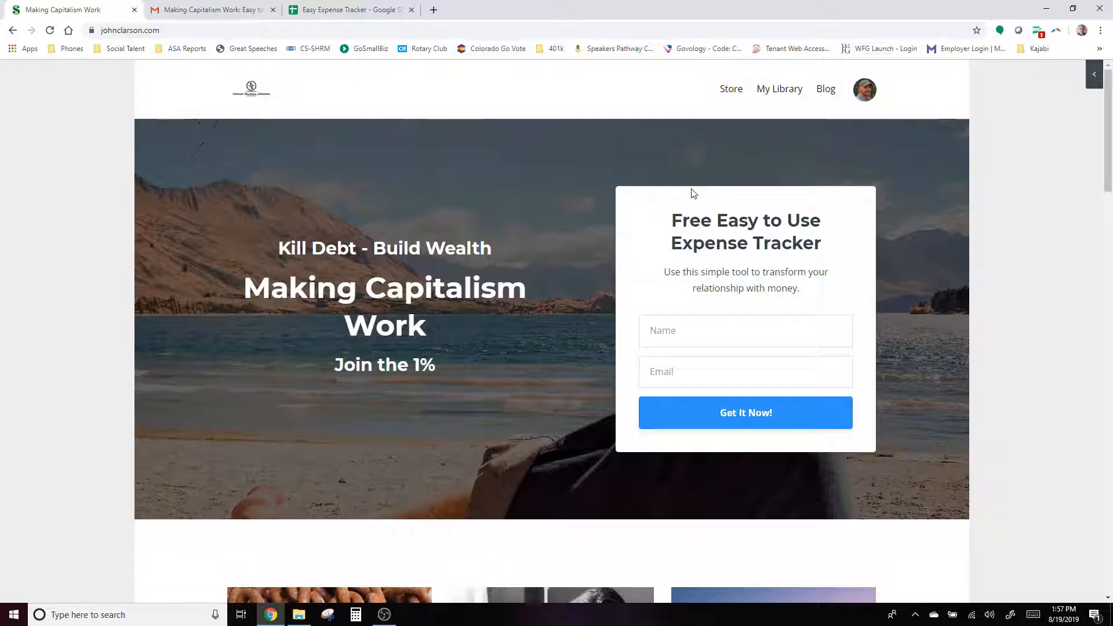
- Submit the opt-in form with the subscriber's name and e-mail, then go back to the home page
click(735, 333)
click(698, 373)
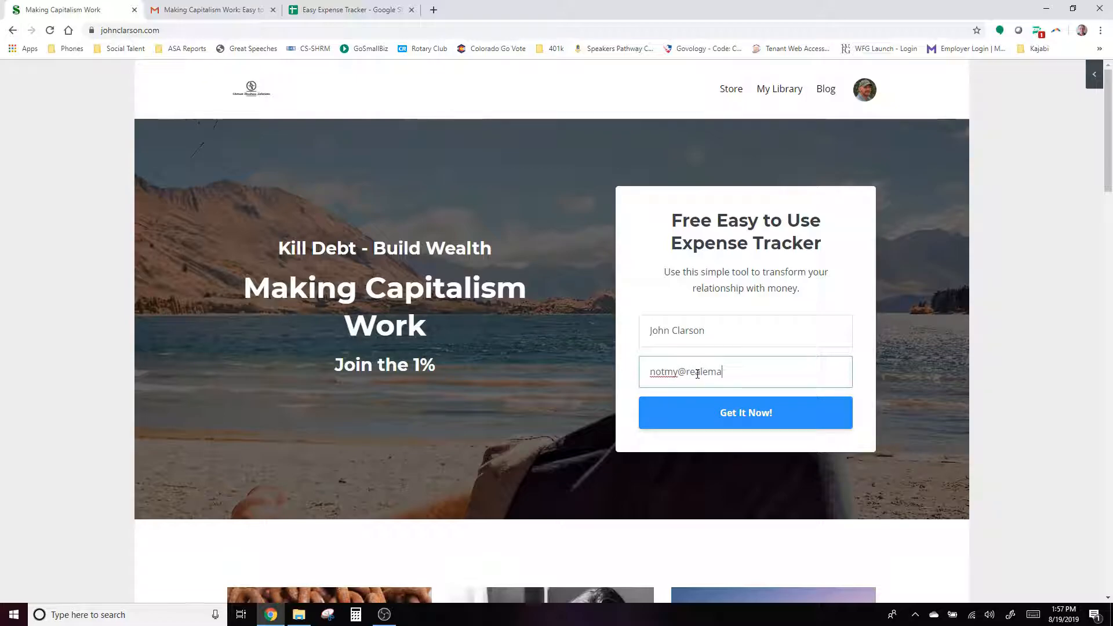
click(747, 416)
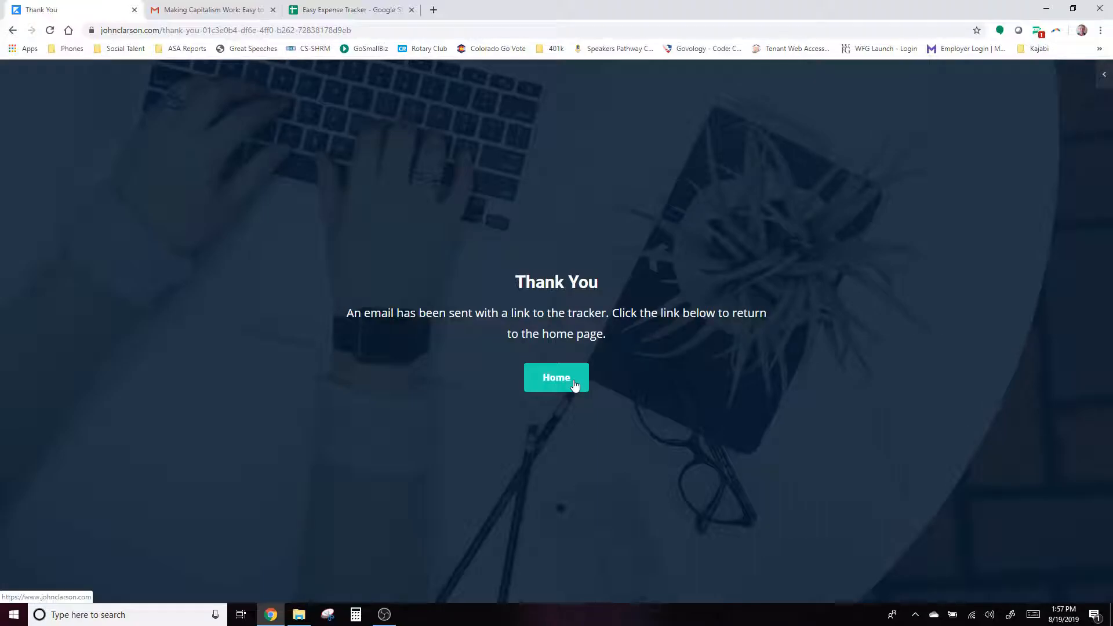
click(575, 385)
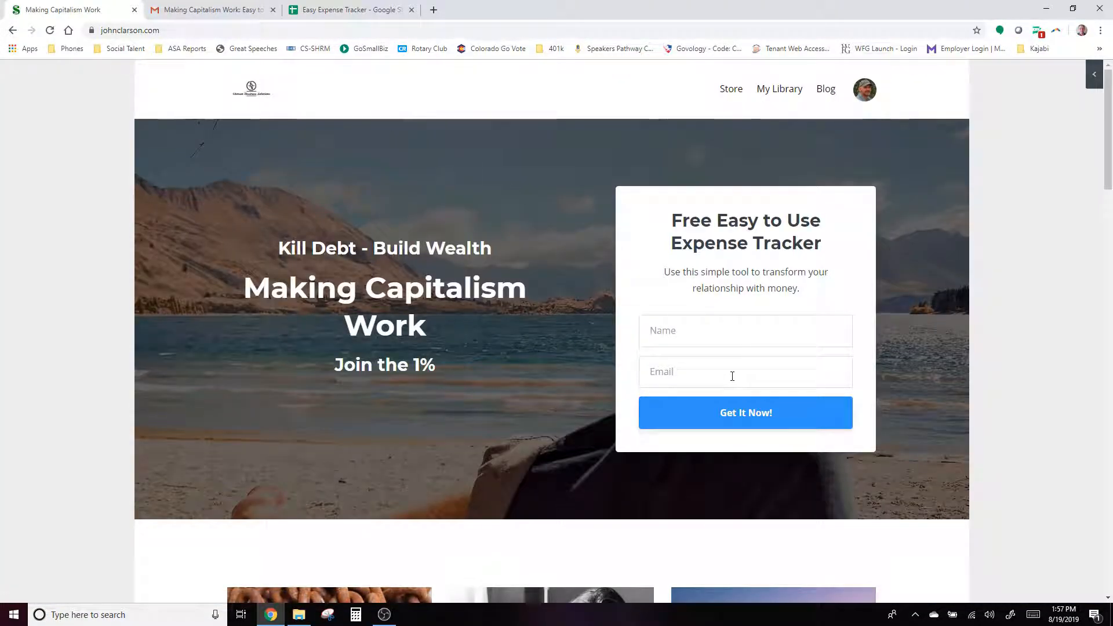
- Switch to Gmail showing the 'Making Capitalism Work: Easy to Use Expense Tracker' e-mail
click(216, 11)
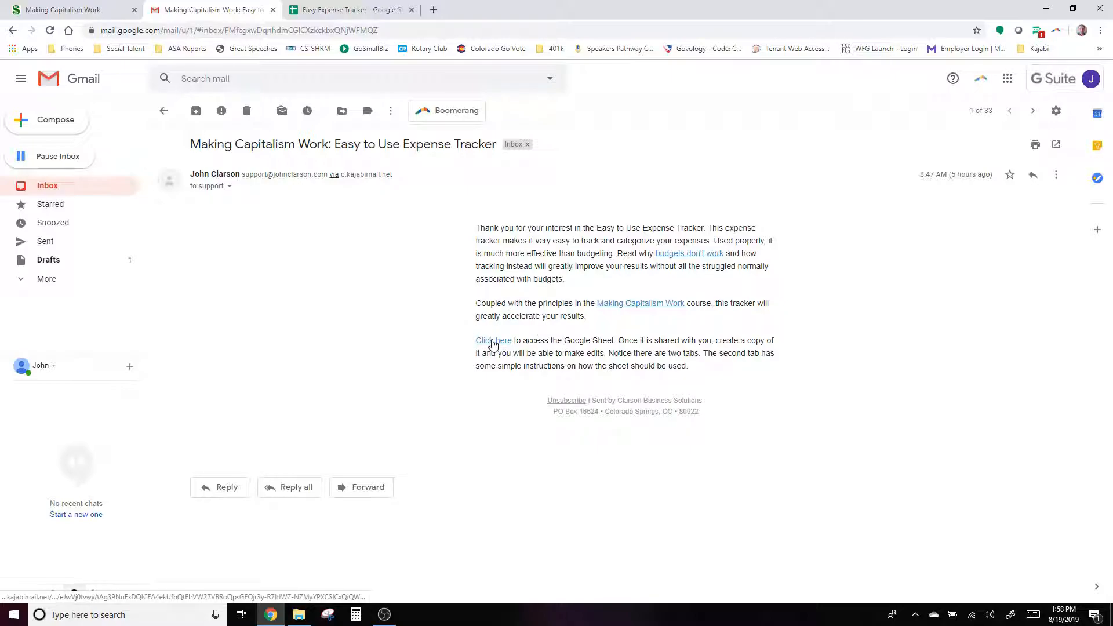
- From the shared tracker, make a copy named 'My Easy Expense Tracker' in My Drive
click(333, 12)
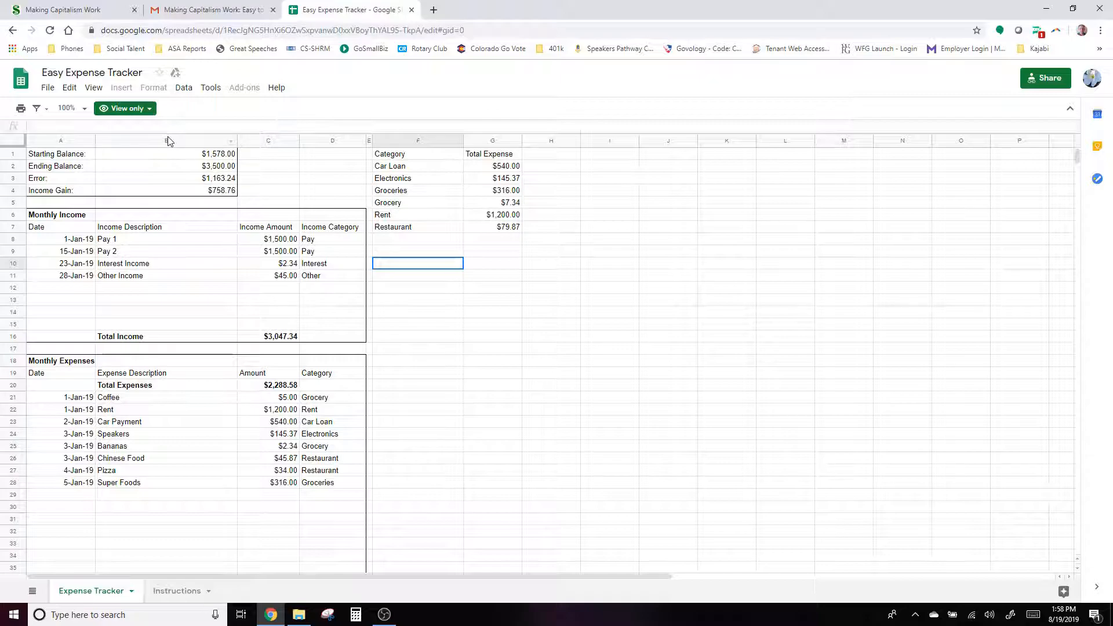
click(47, 88)
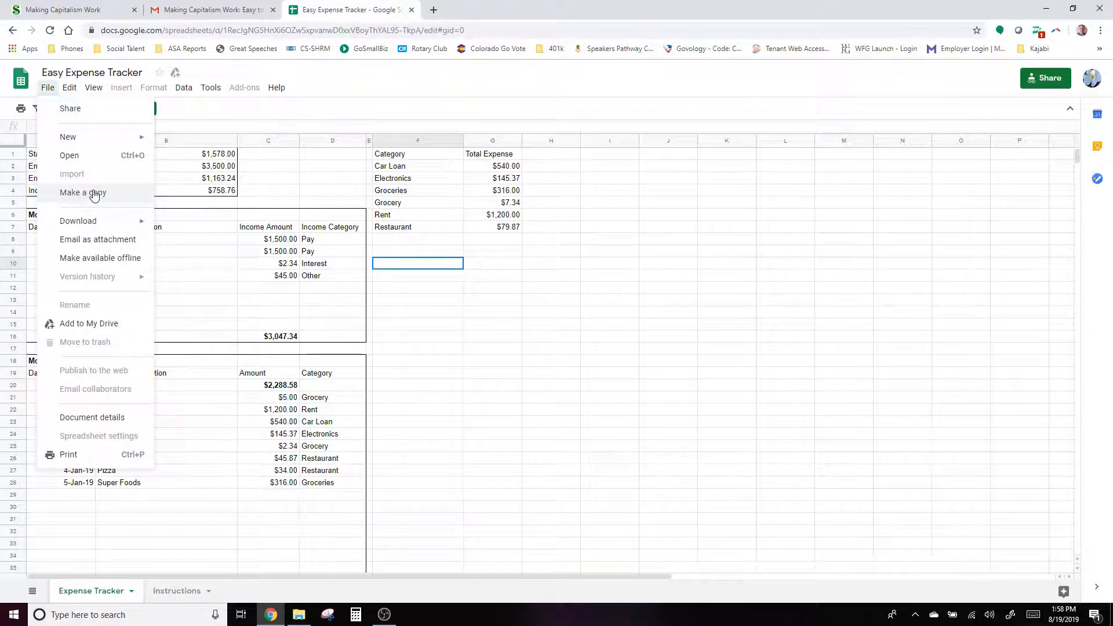
click(95, 194)
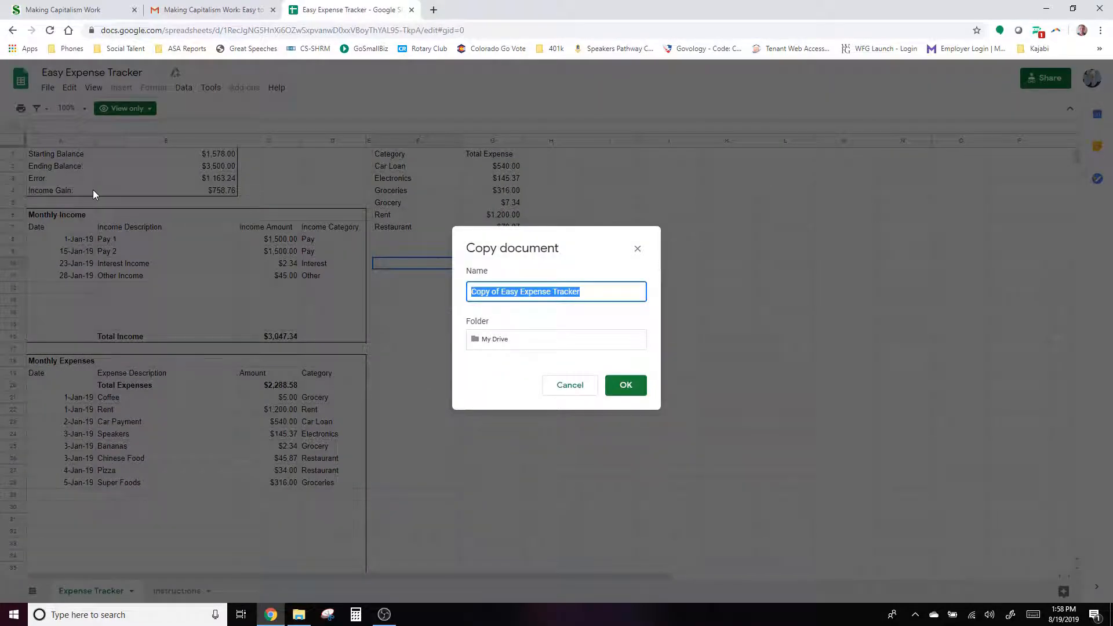
drag(502, 294, 419, 291)
text(My)
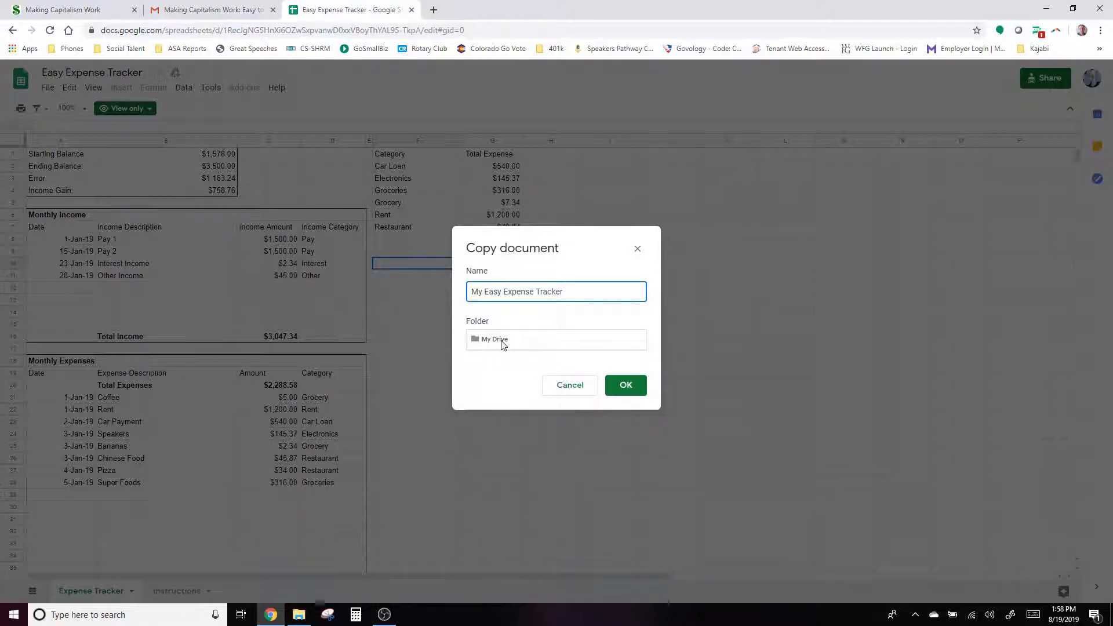
click(625, 394)
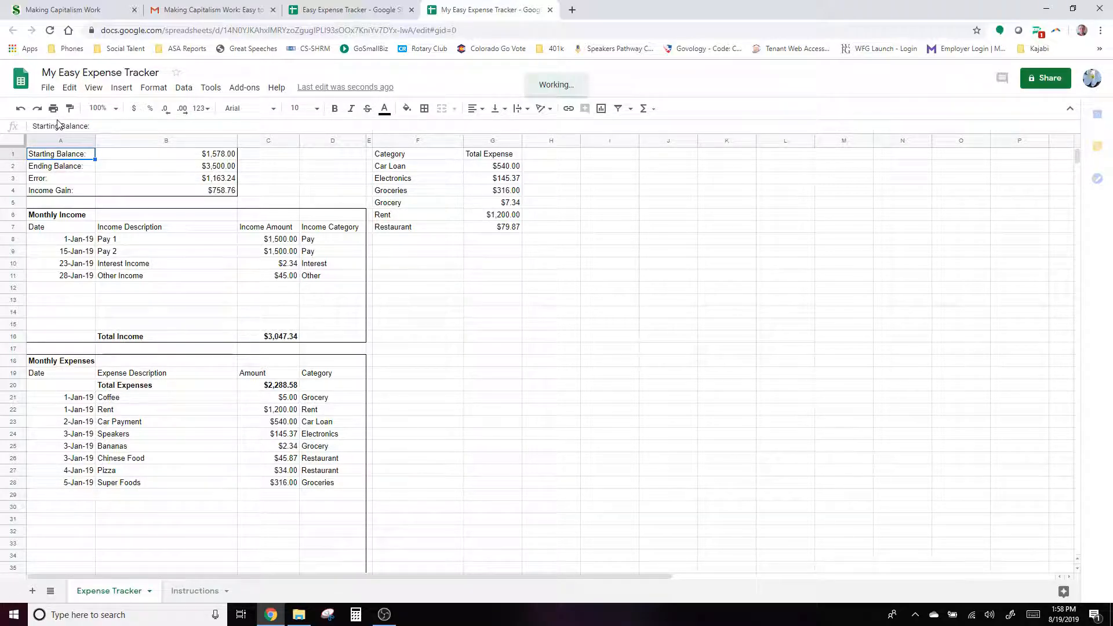
- Close the original shared tracker, read the Instructions sheet, and return to the Expense Tracker sheet
click(356, 10)
click(412, 10)
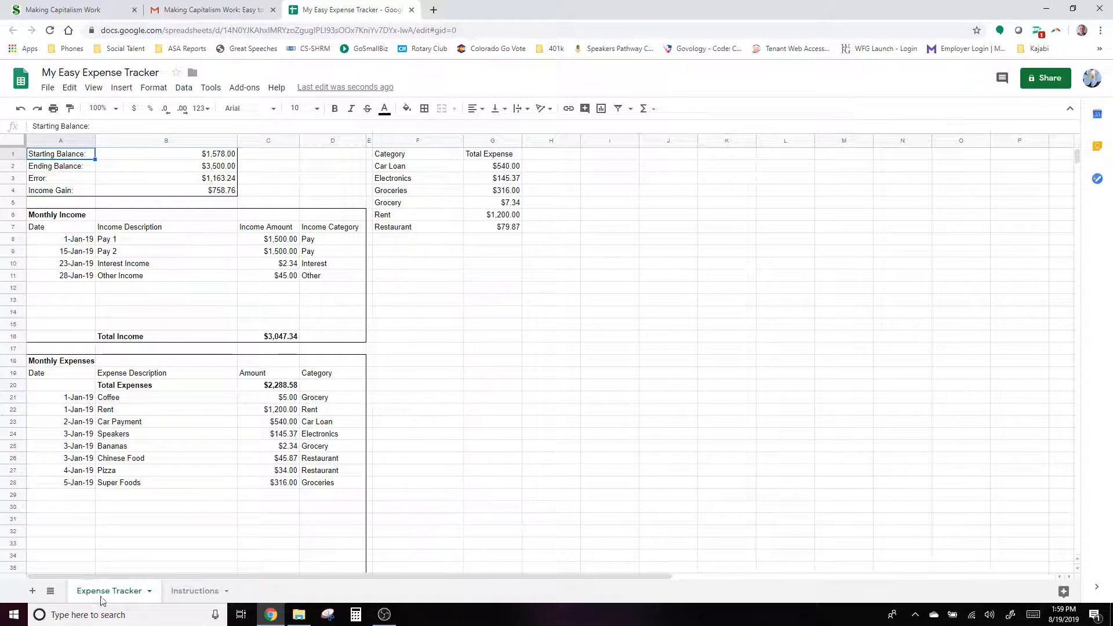
click(200, 592)
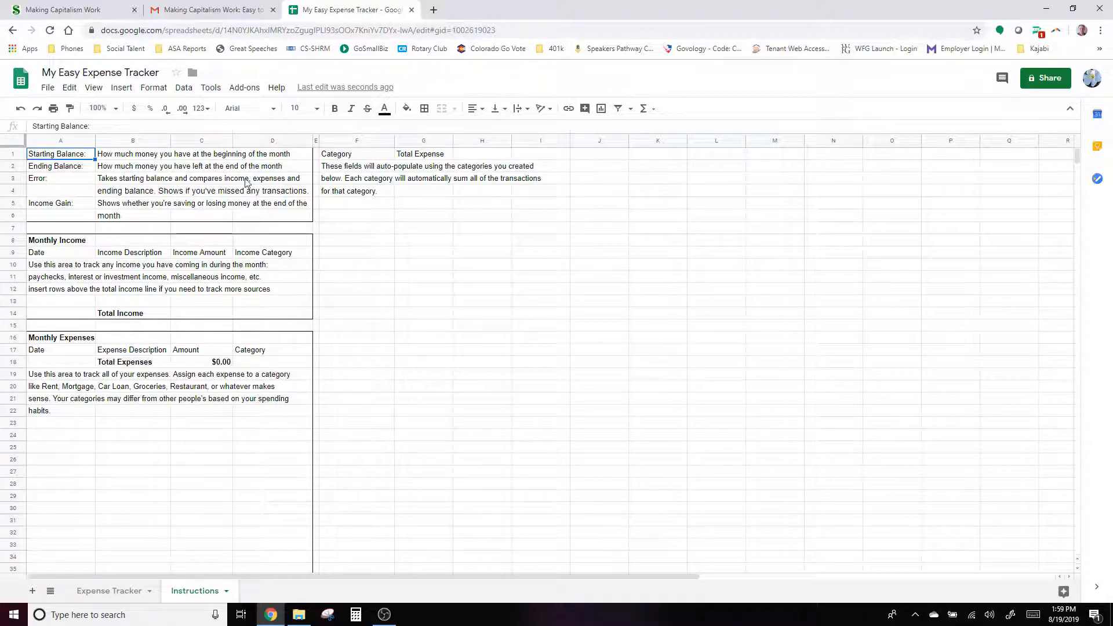
click(121, 593)
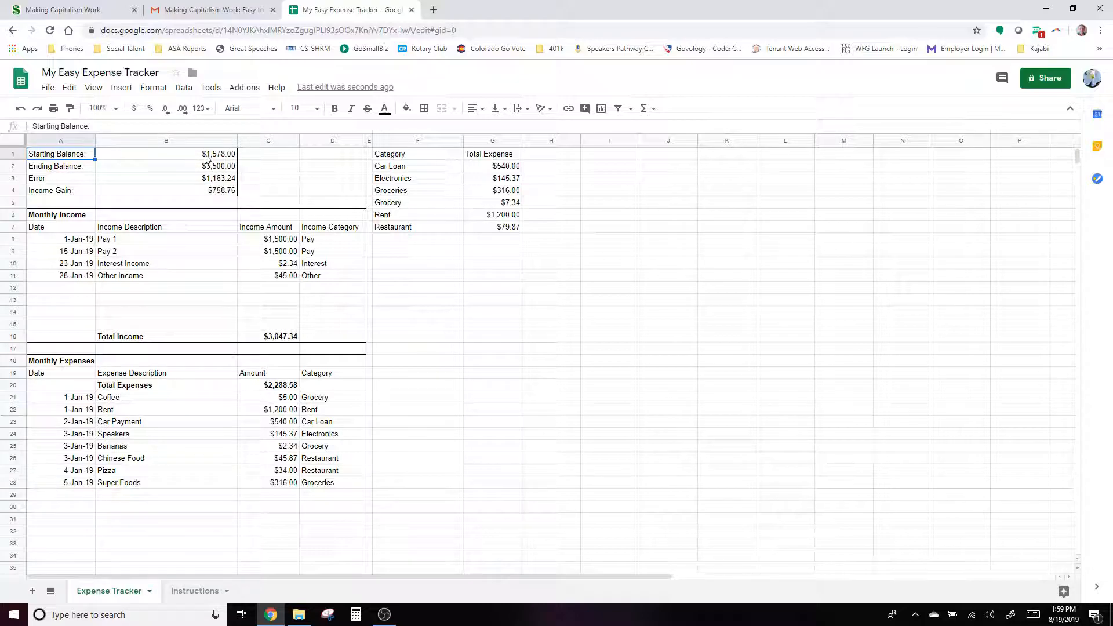
click(64, 169)
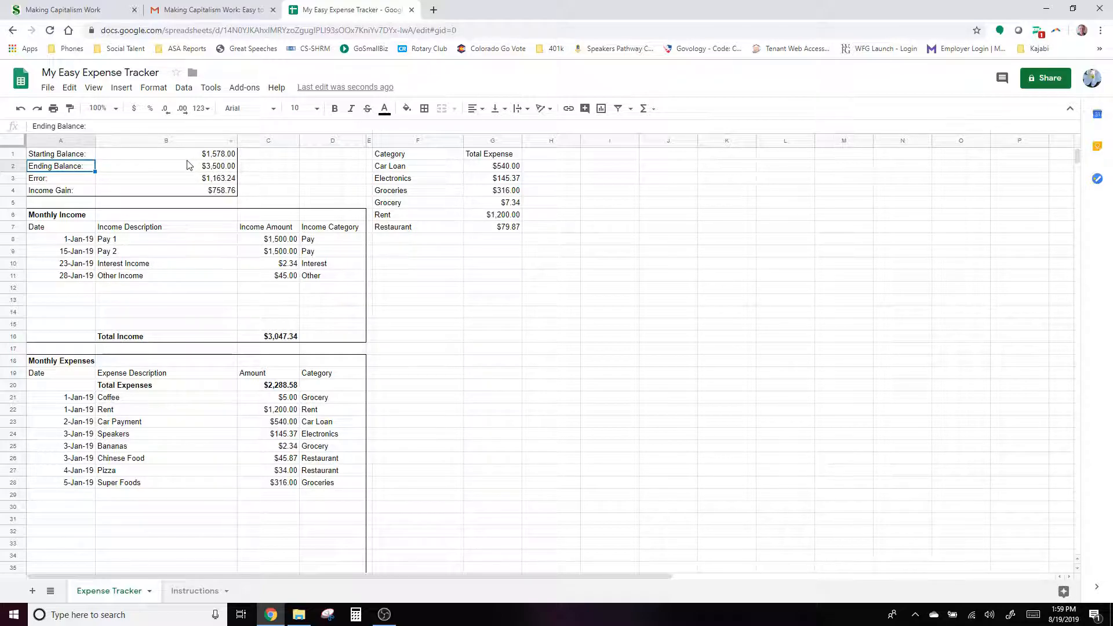
click(64, 181)
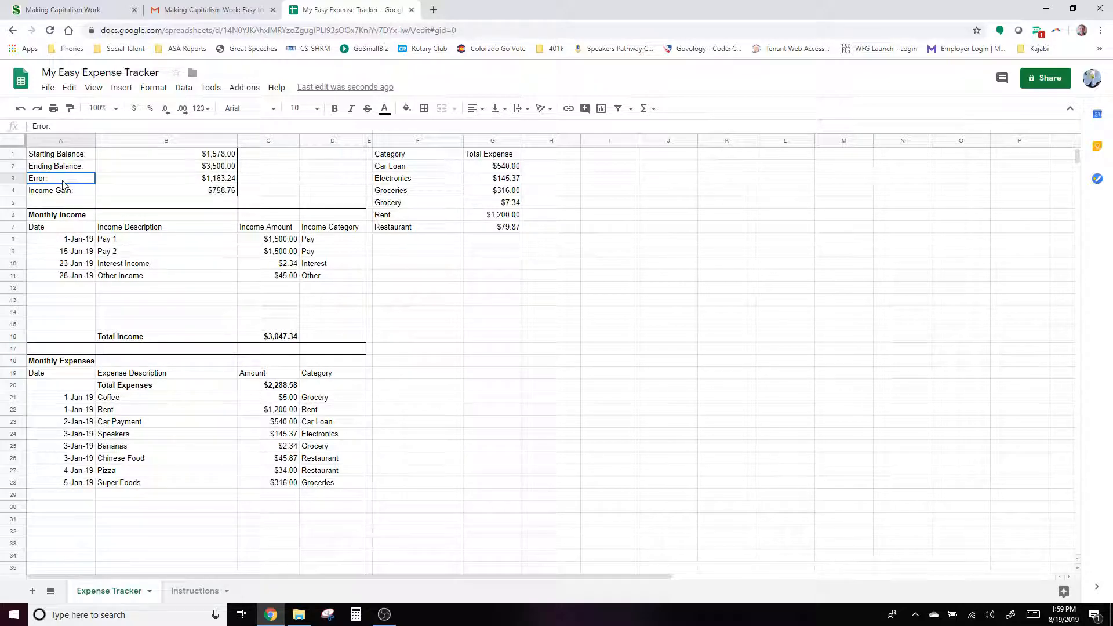
click(69, 193)
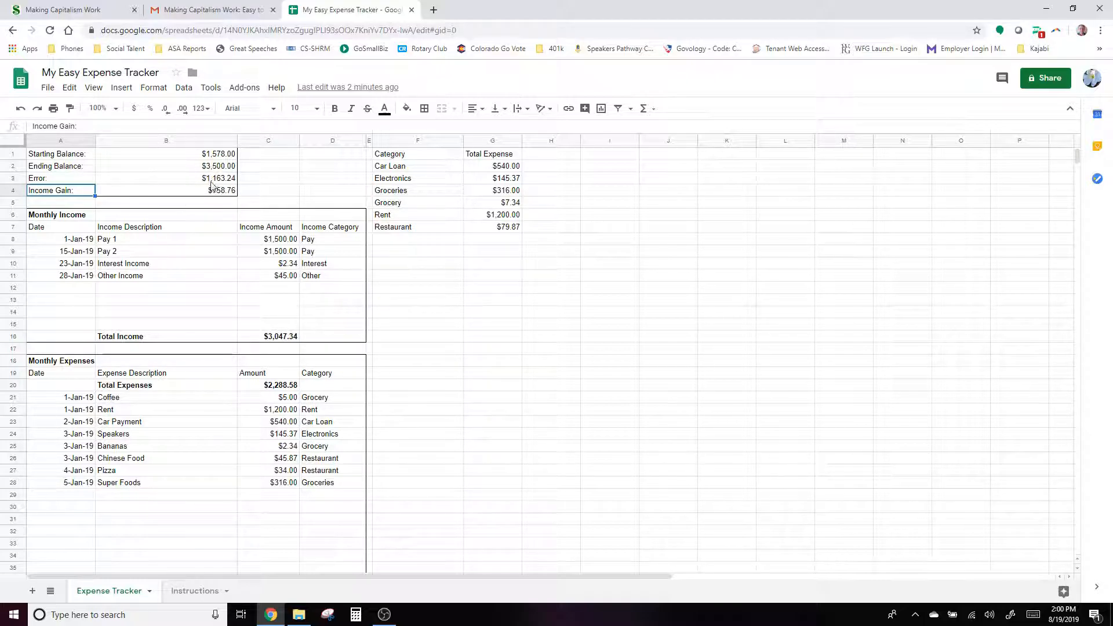
click(78, 179)
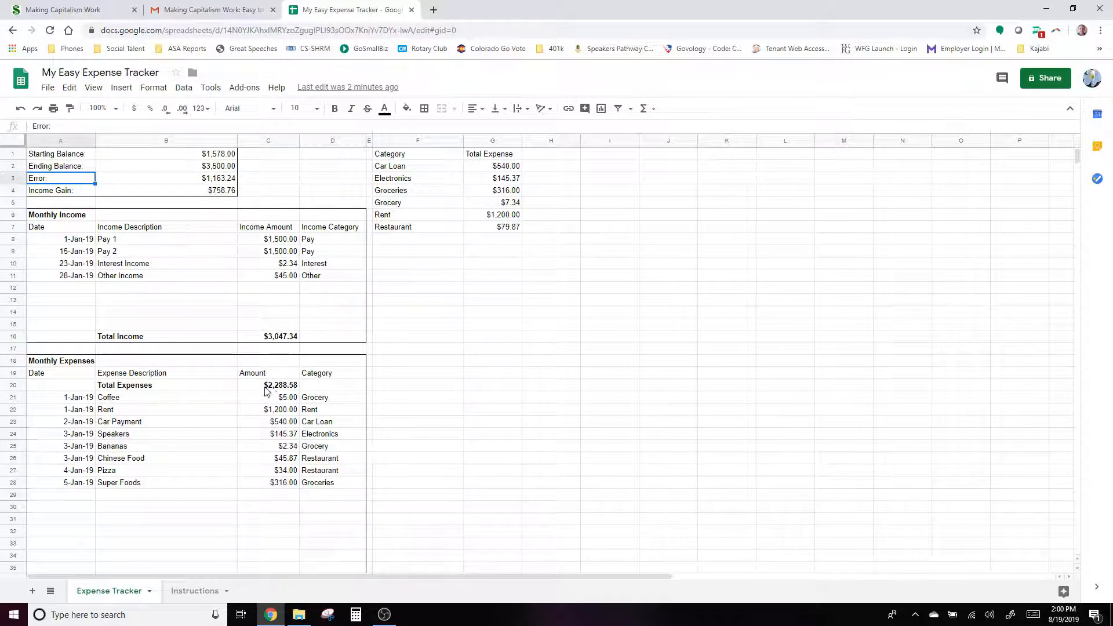
click(221, 180)
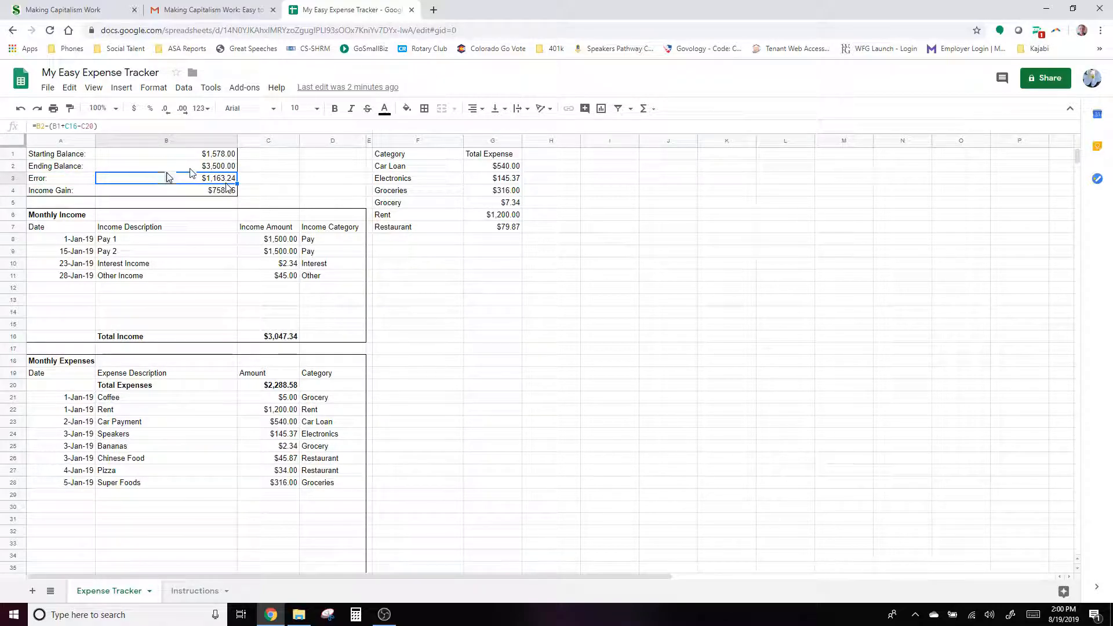
- Enter 230 as the Ending Balance in B2, then correct it to 2,336.76 and reselect B2
click(204, 169)
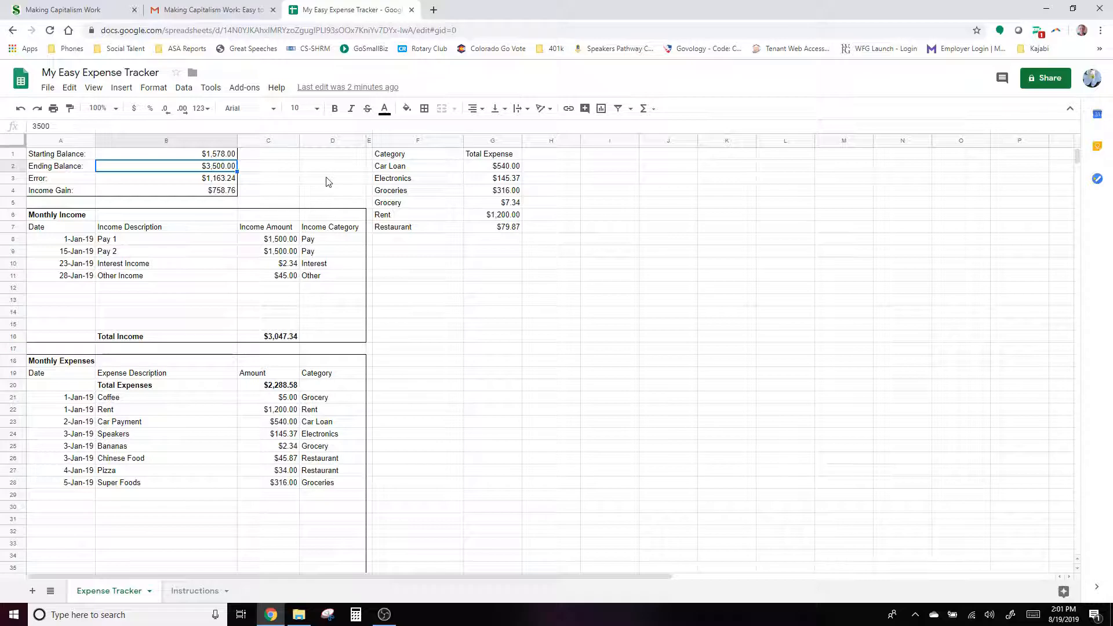
text(2300)
key(Return)
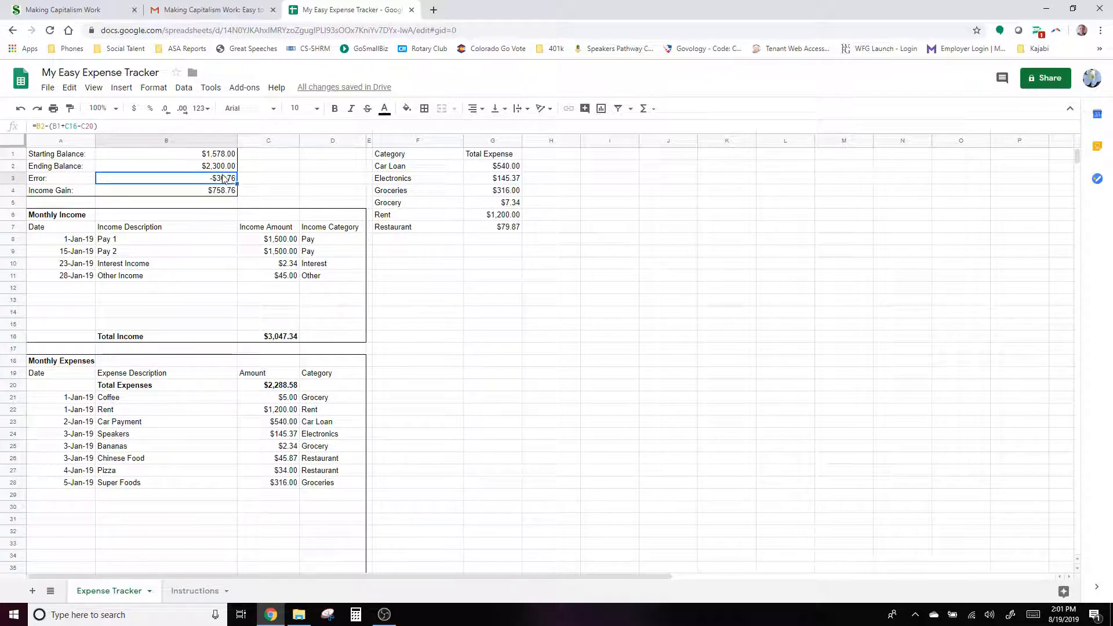
click(228, 168)
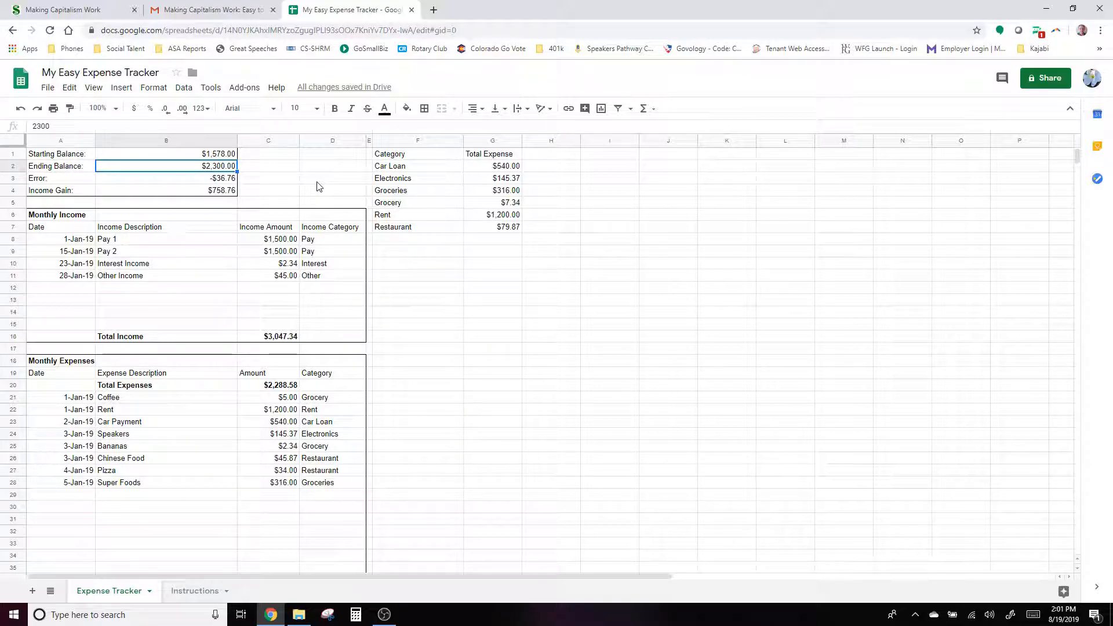
text(2,336.76)
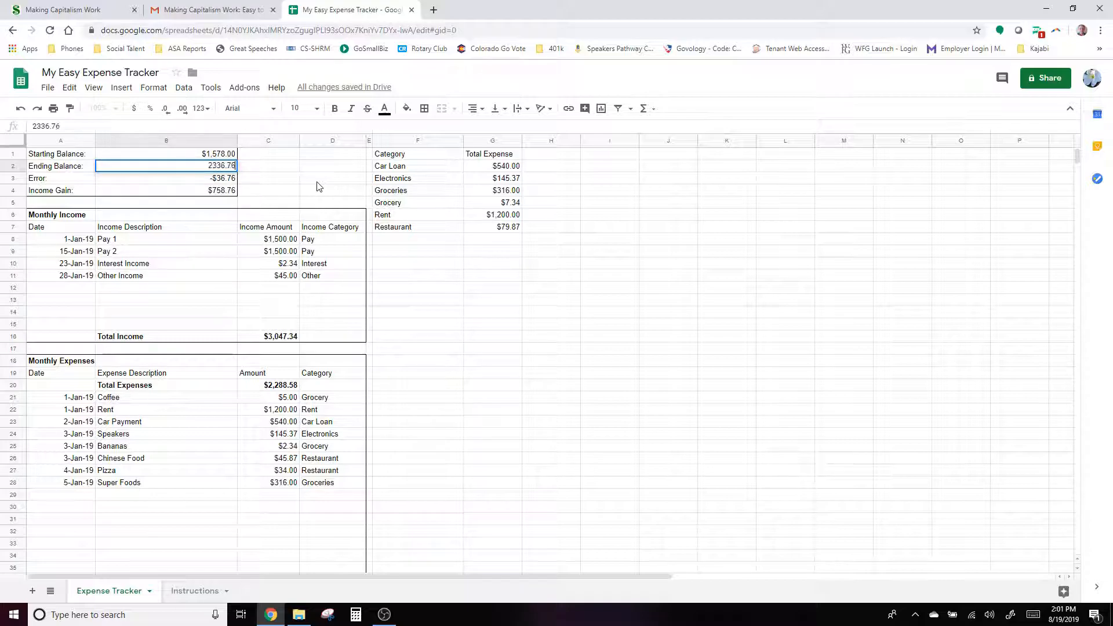
key(Return)
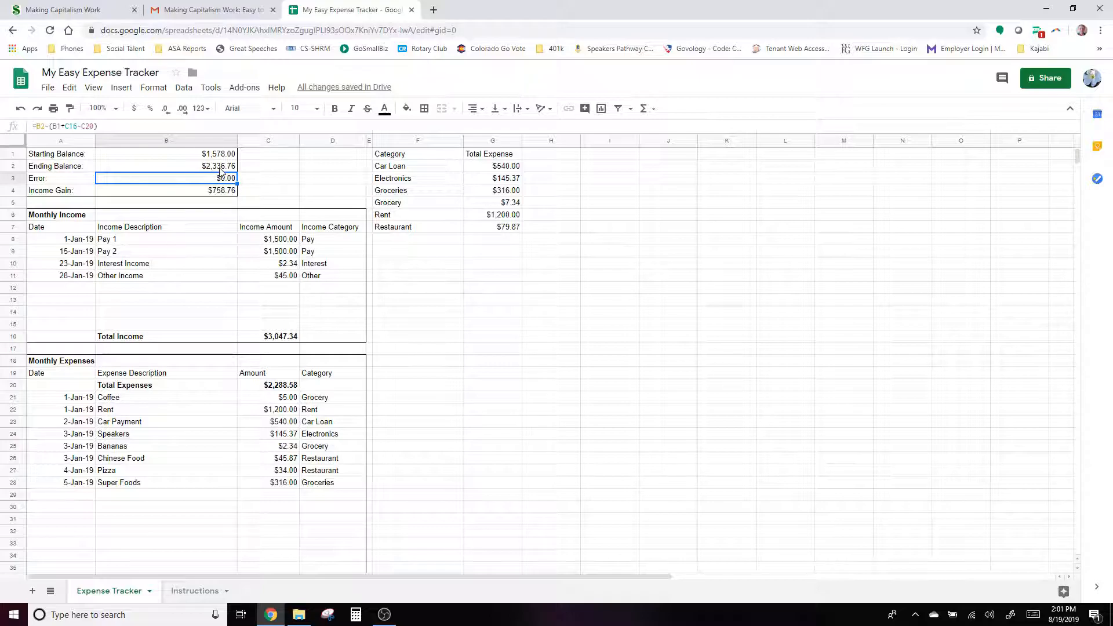
click(187, 167)
- Enter 2400 as the Ending Balance in B2
text(2400)
key(Return)
- Clear all the sample income and sample expense rows
drag(70, 239, 331, 285)
key(Delete)
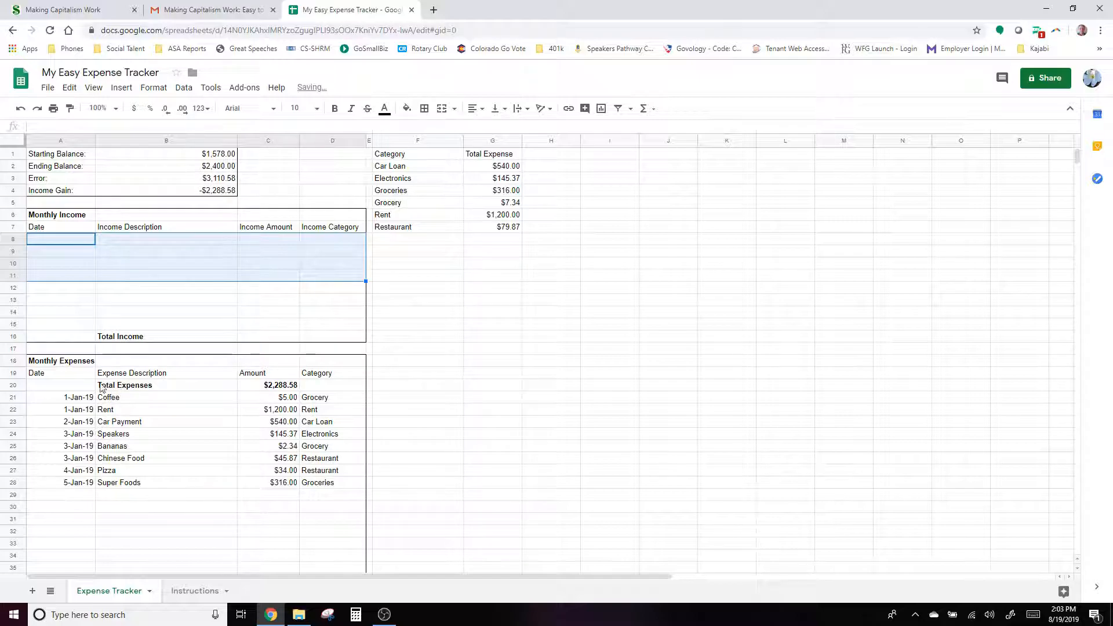
click(63, 400)
drag(63, 400, 330, 487)
key(Delete)
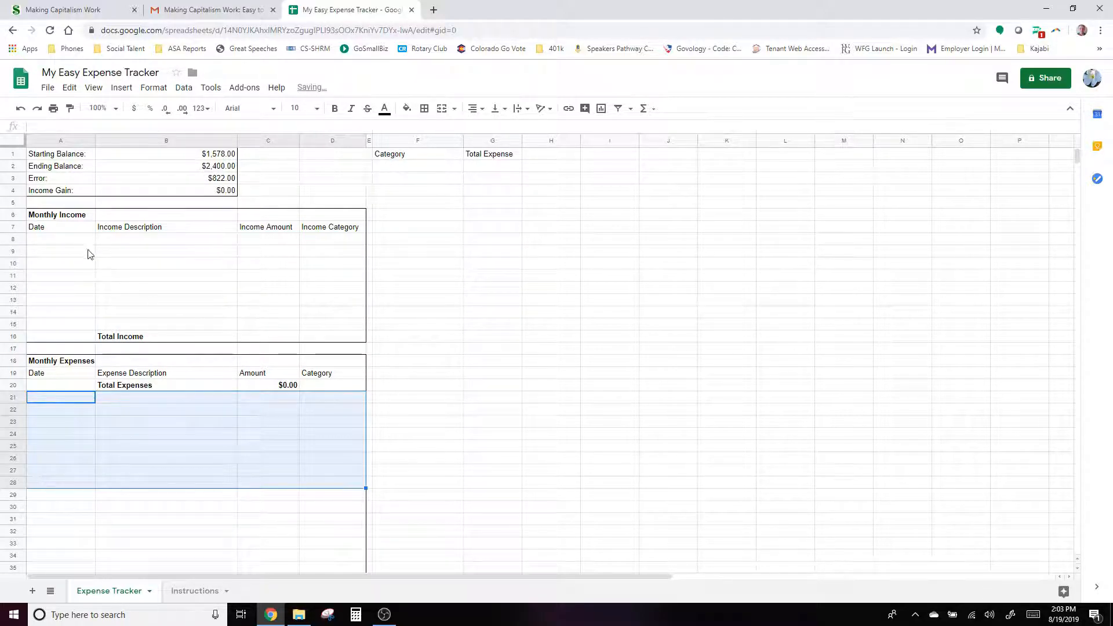
- Add a 1-Jan-19 Paycheck income in row 8 of $2,500 under category Pay
click(80, 243)
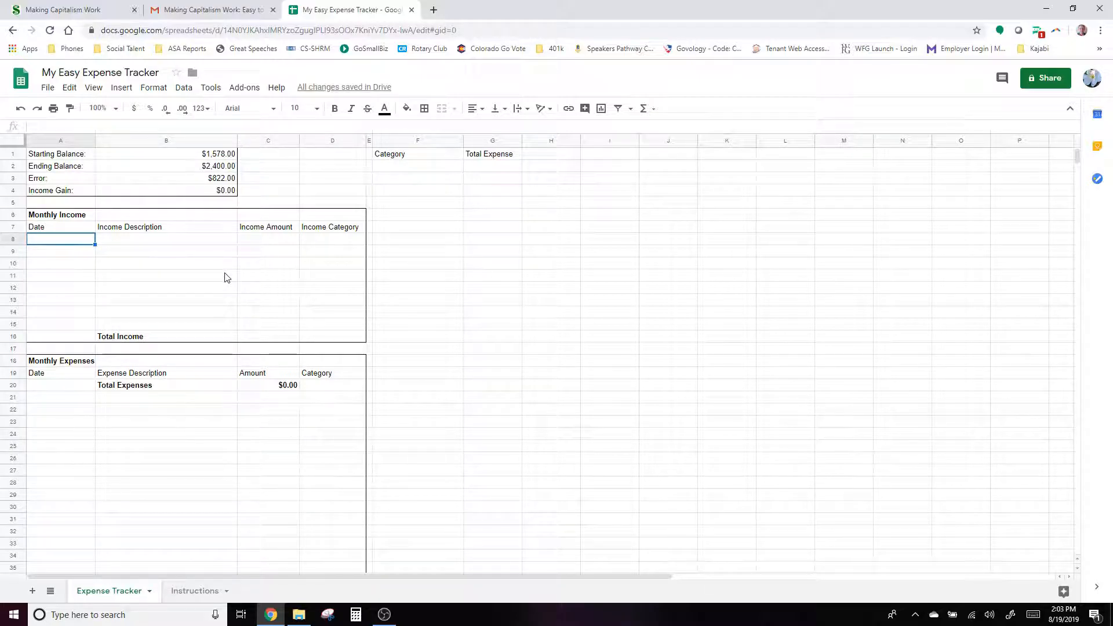
text(1.1/19)
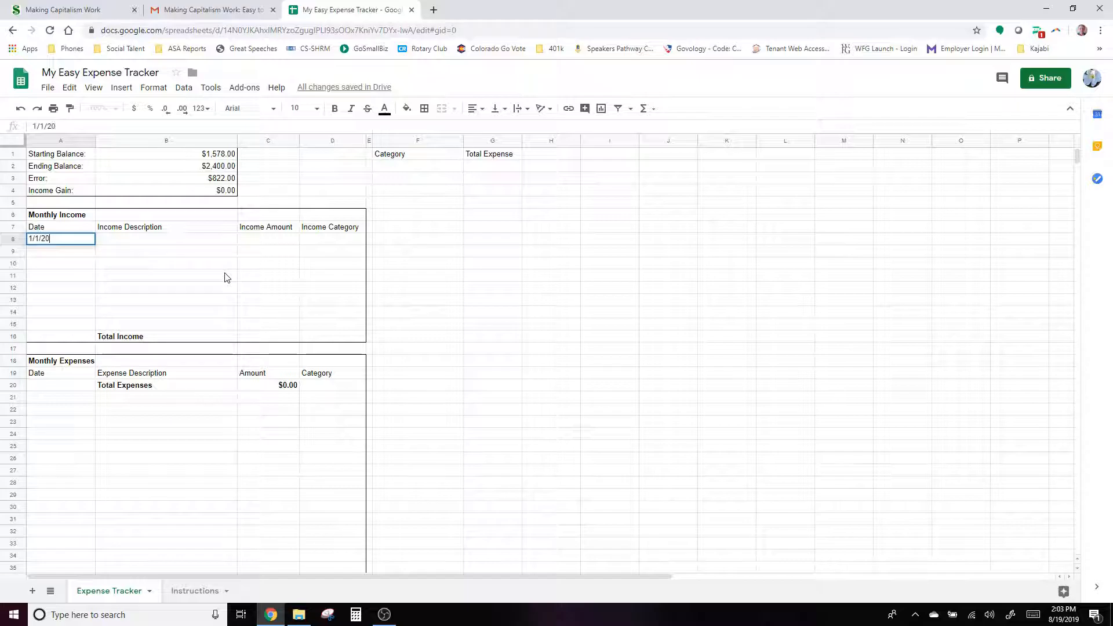
key(Tab)
text(Paycheck)
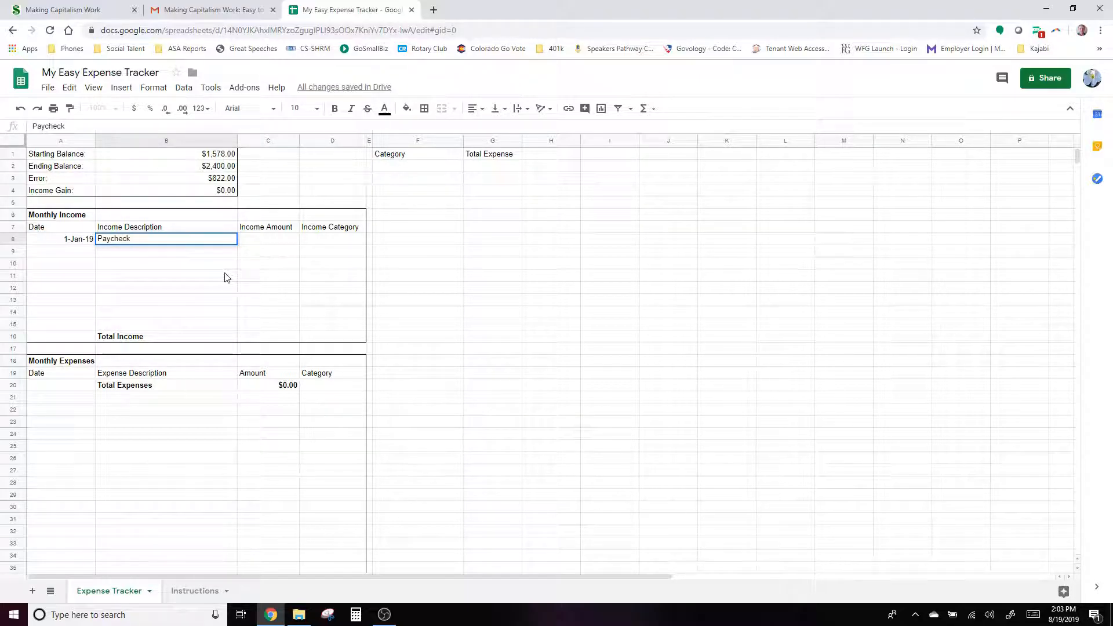
key(Tab)
text(2500)
key(Tab)
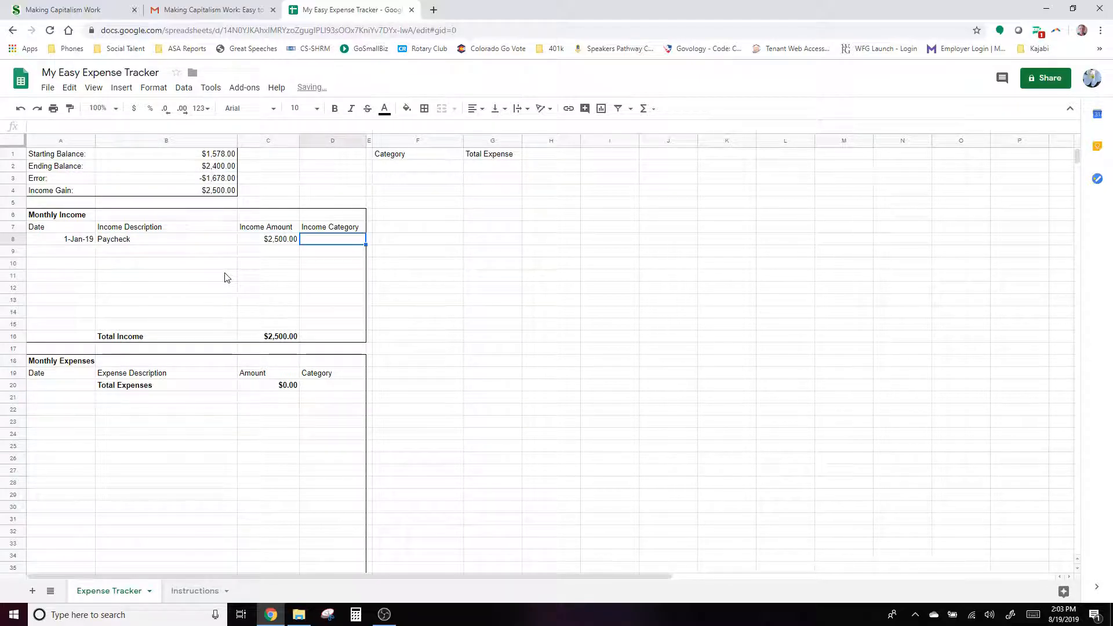
text(Pay)
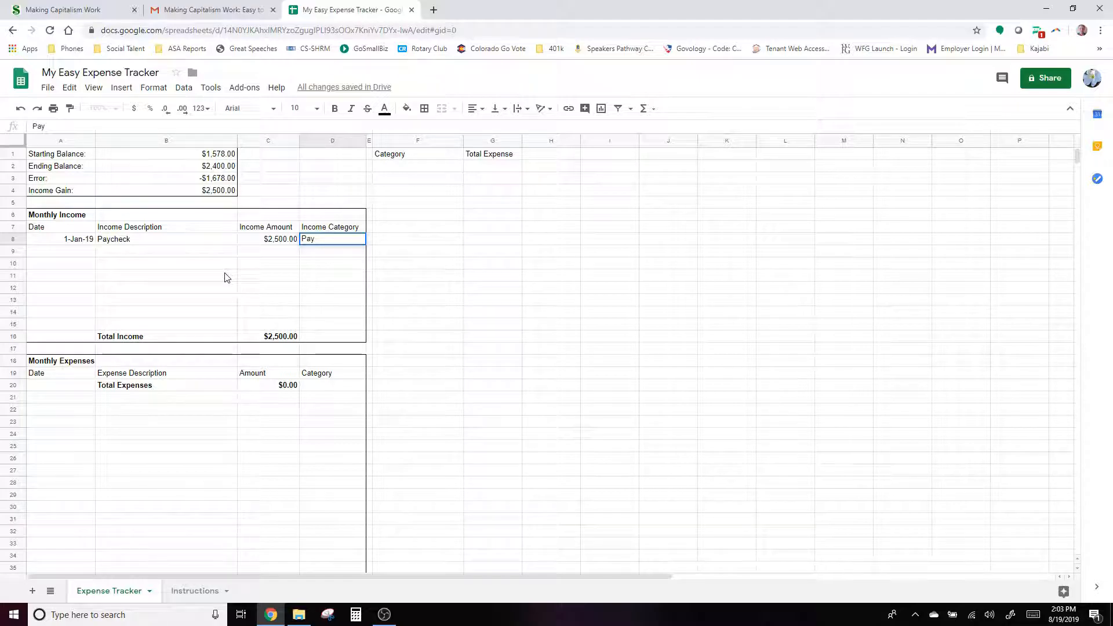
key(Return)
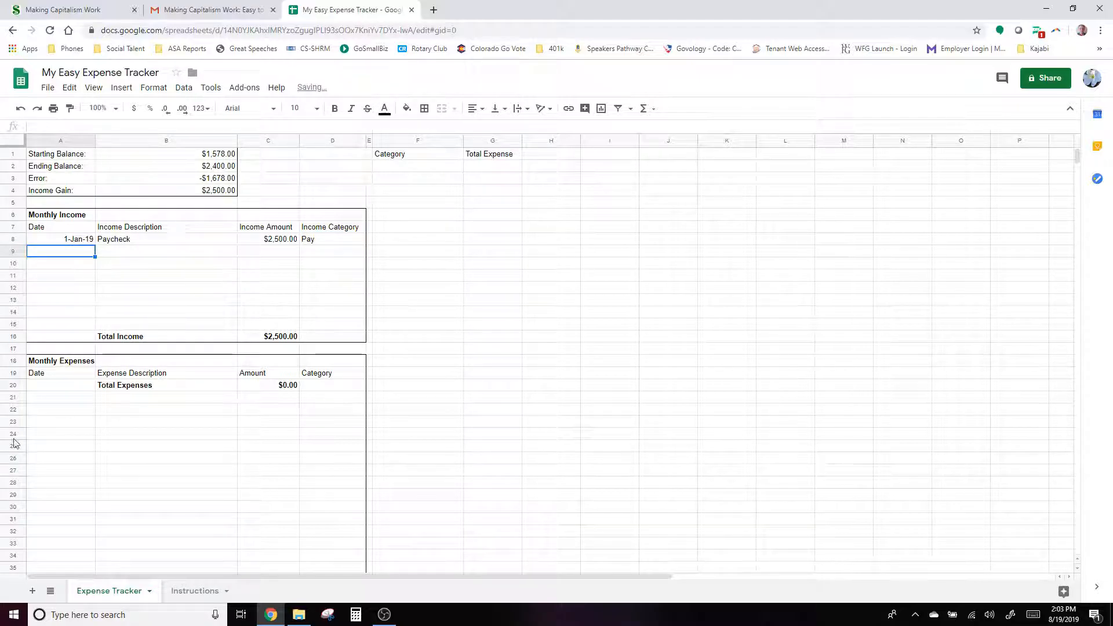
- Enter a 1/1/19 'January Rent' expense of $850 under Rent in row 21
click(64, 399)
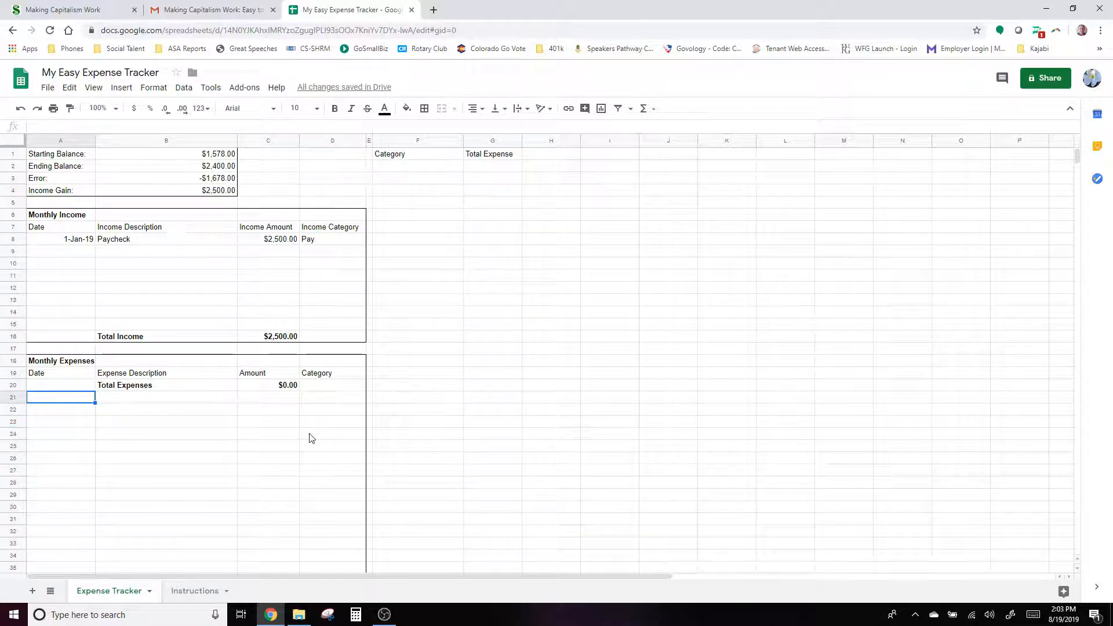
text(1/1/19)
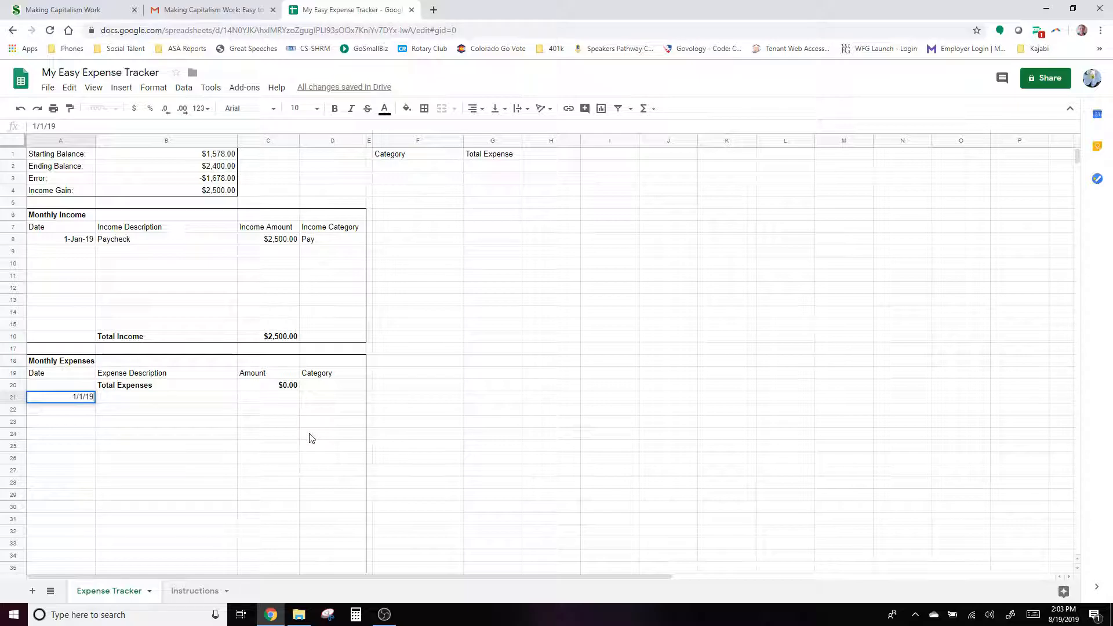
key(Tab)
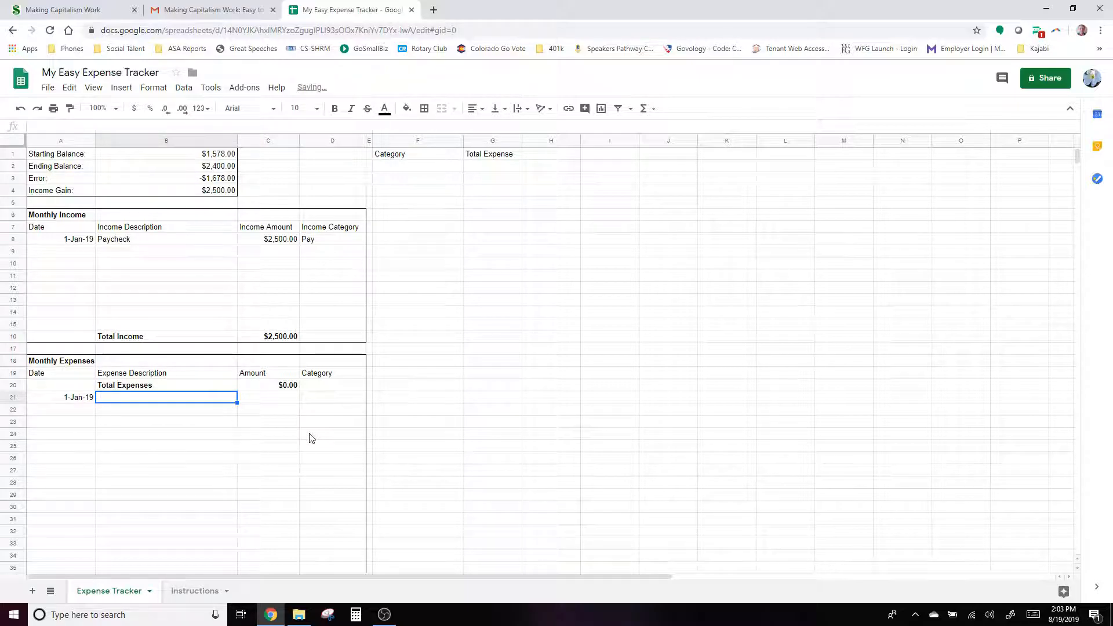
text(Janura)
key(BackSpace)
key(BackSpace)
text(ary Rent)
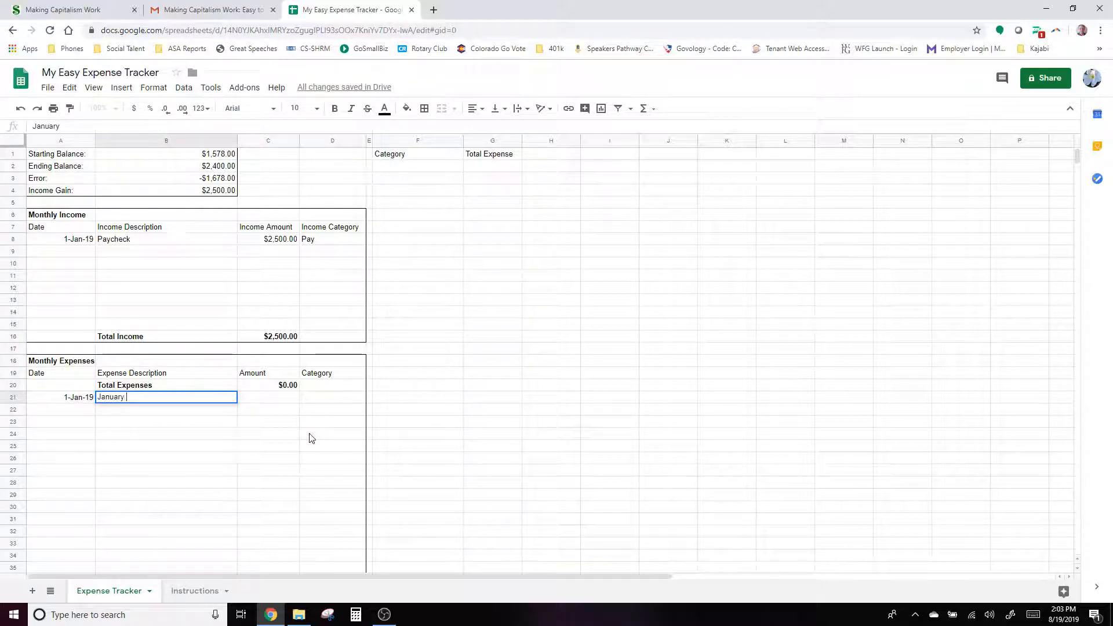
key(Tab)
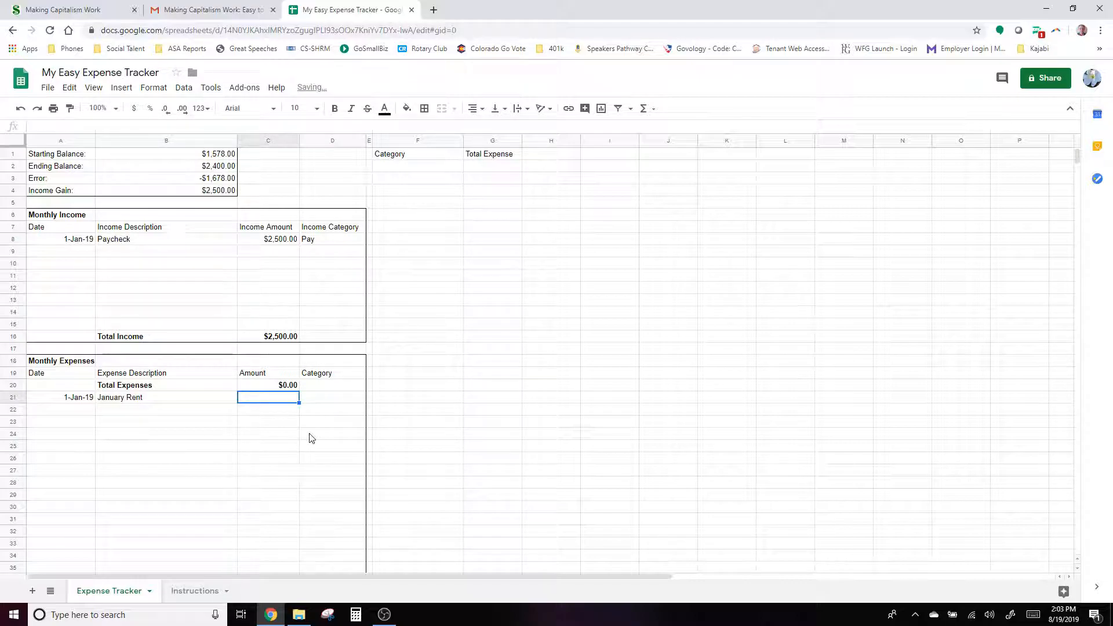
text(850)
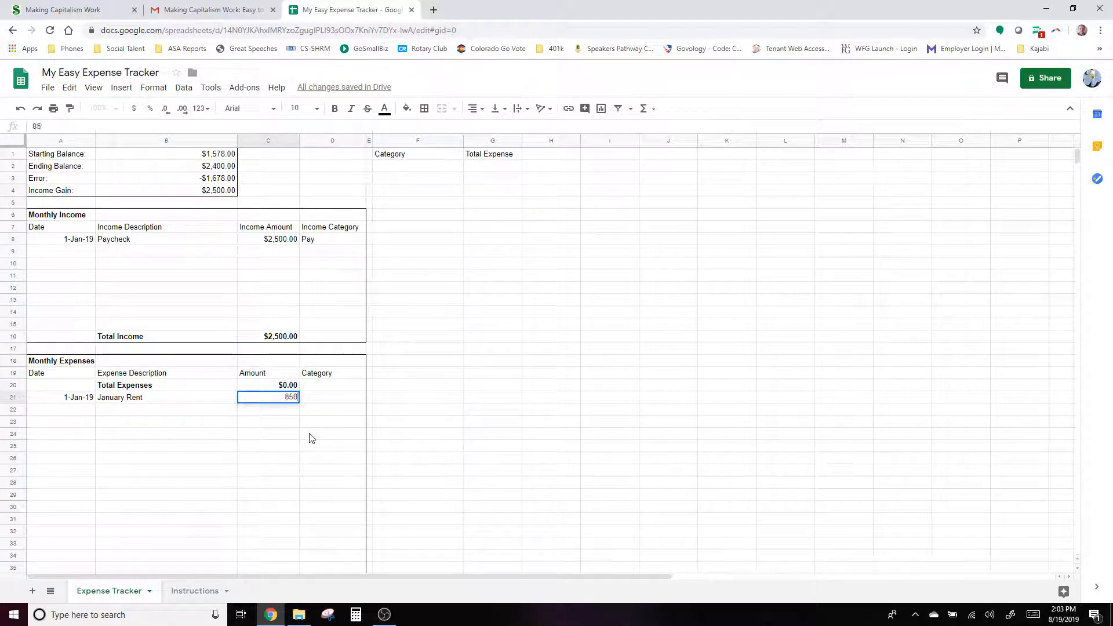
key(Tab)
text(Rent)
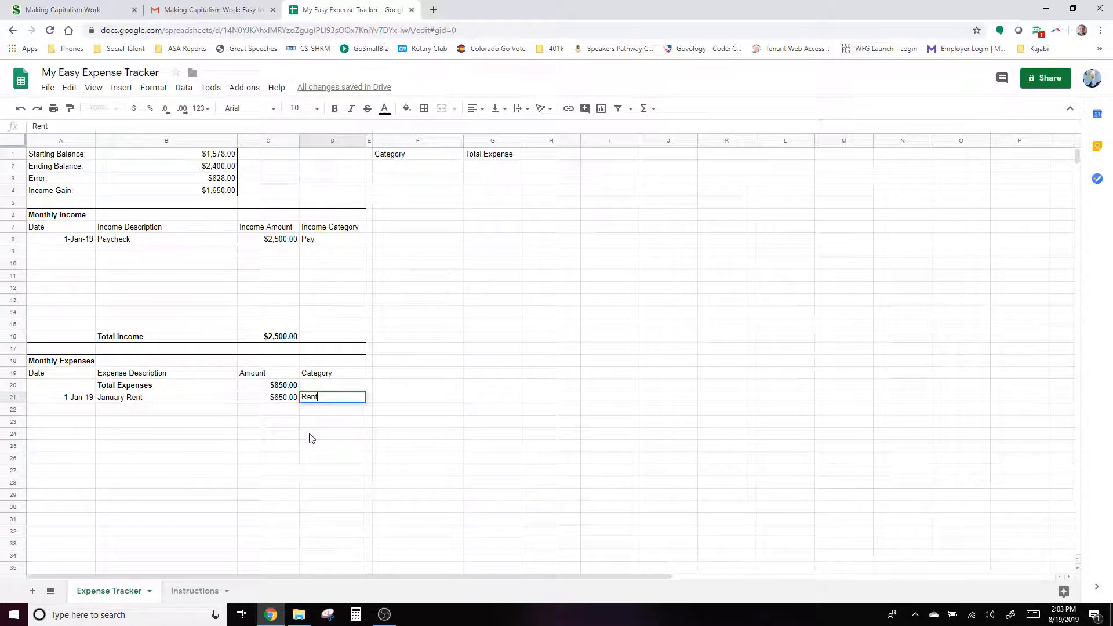
key(Return)
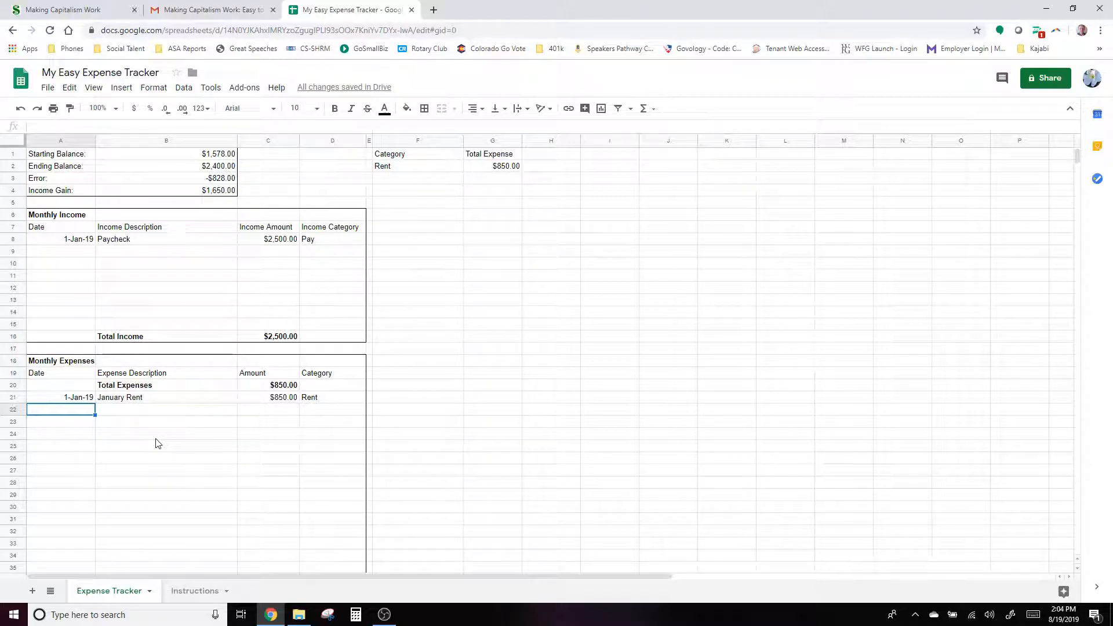
- Enter a 1/15/19 'January 2nd rent' expense of $850 under Rent in row 22
text(1/15/19)
key(Tab)
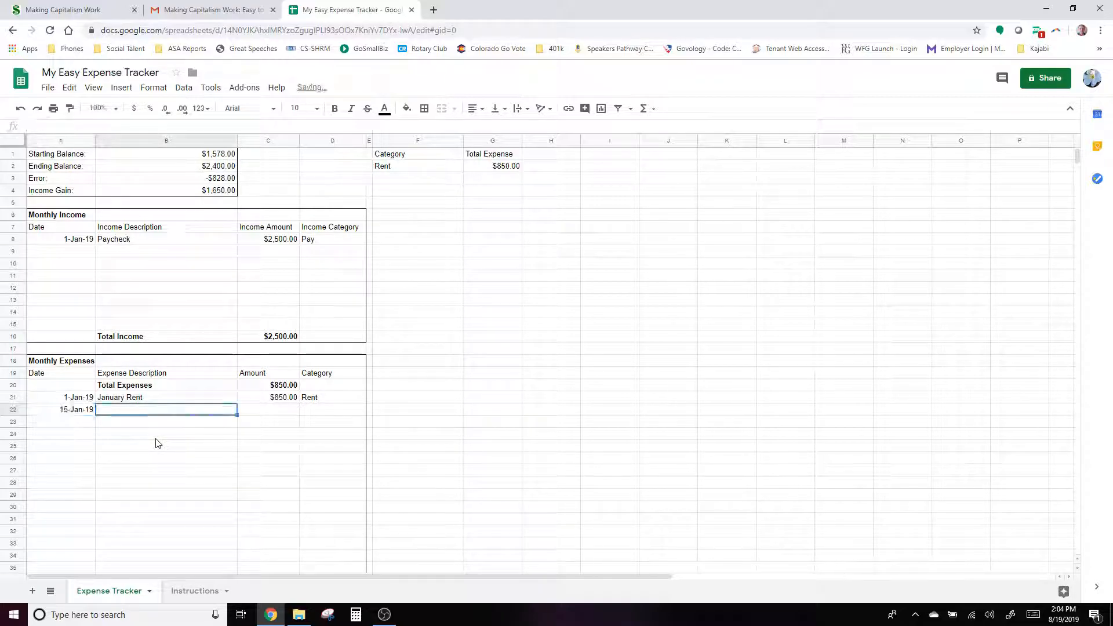
text(January )
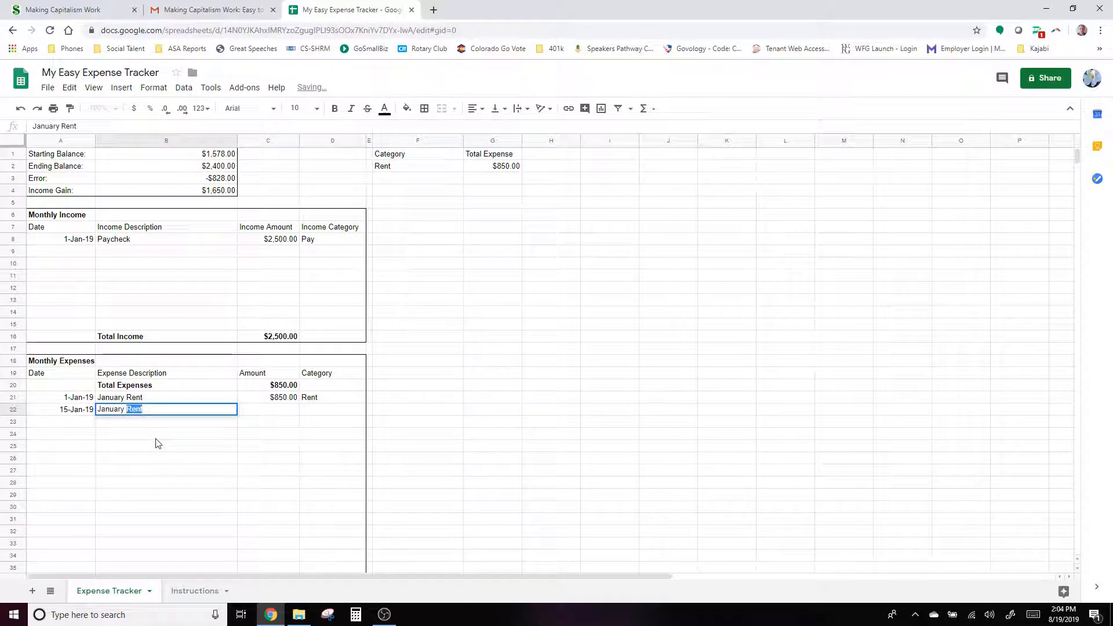
text(2nd rent)
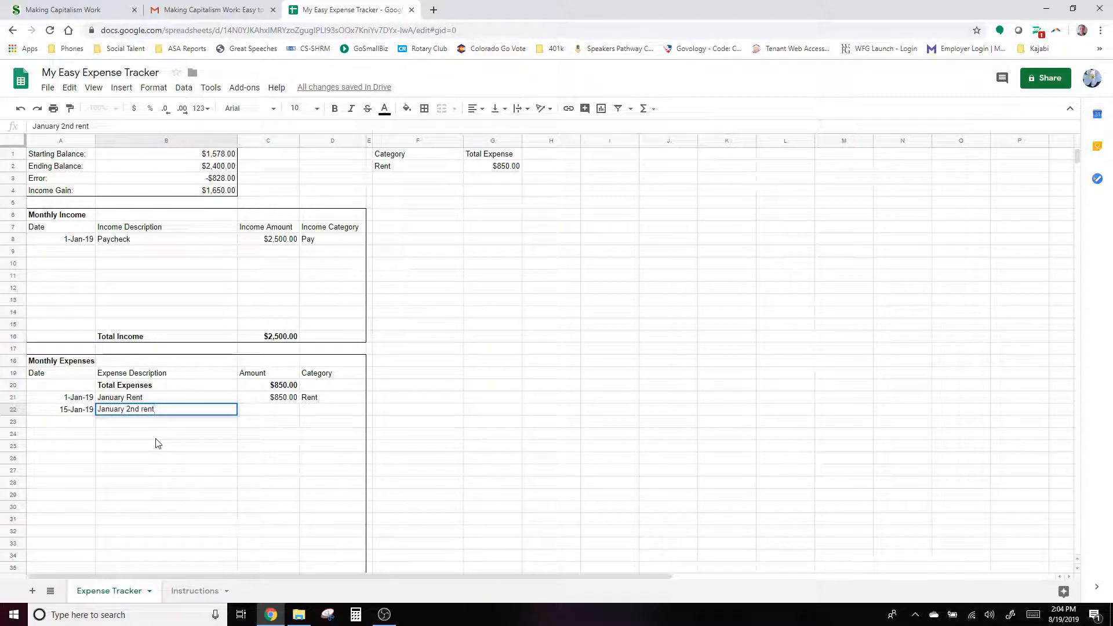
key(Tab)
text(850)
key(Tab)
text(Rent)
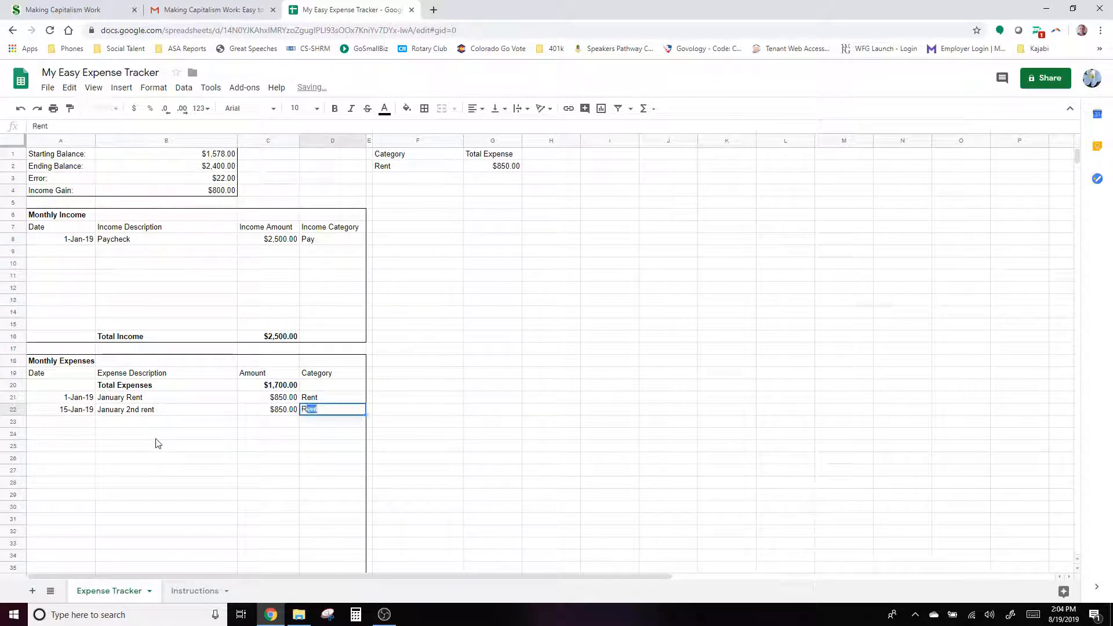
key(Return)
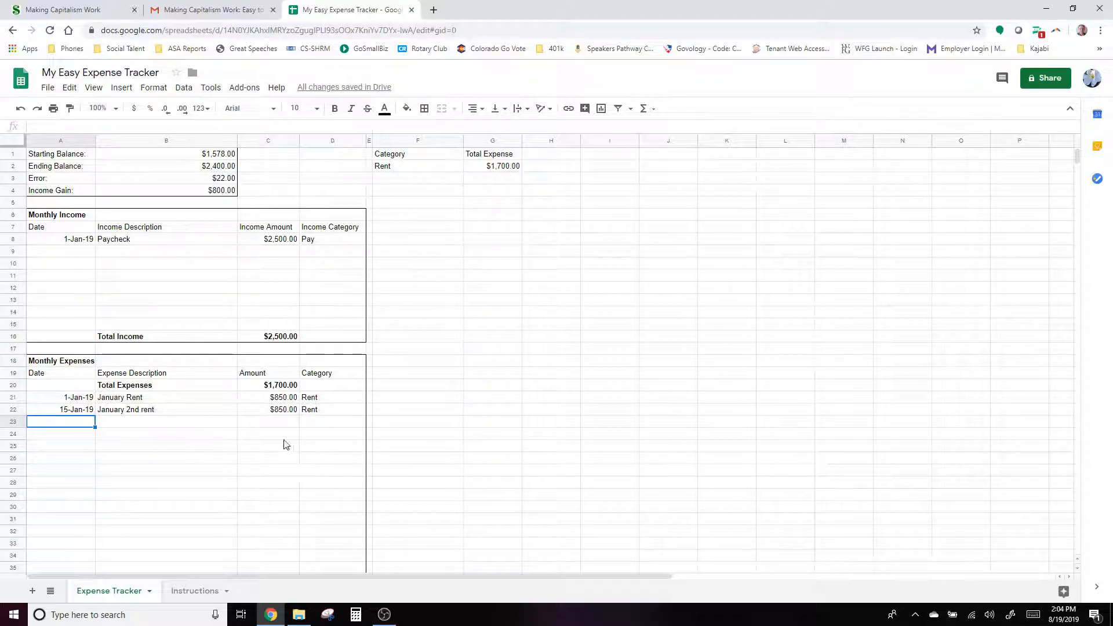
- Overwrite row 22 with date 4-Jan-19, description Walmart, amount 140 and category Groceries
click(77, 412)
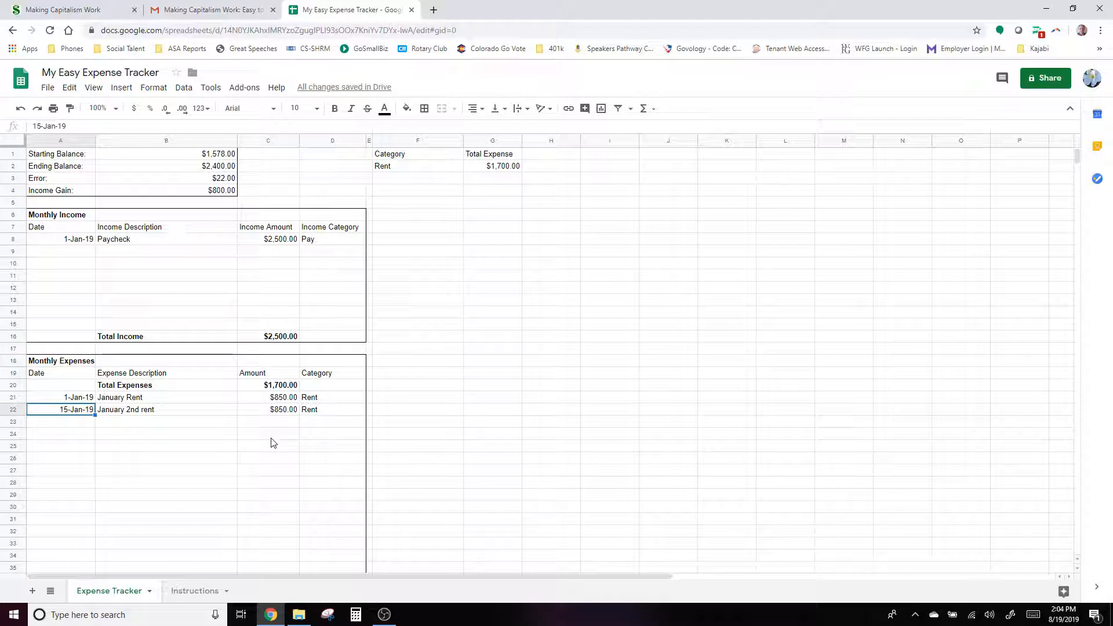
text(4)
text(-Jan-19)
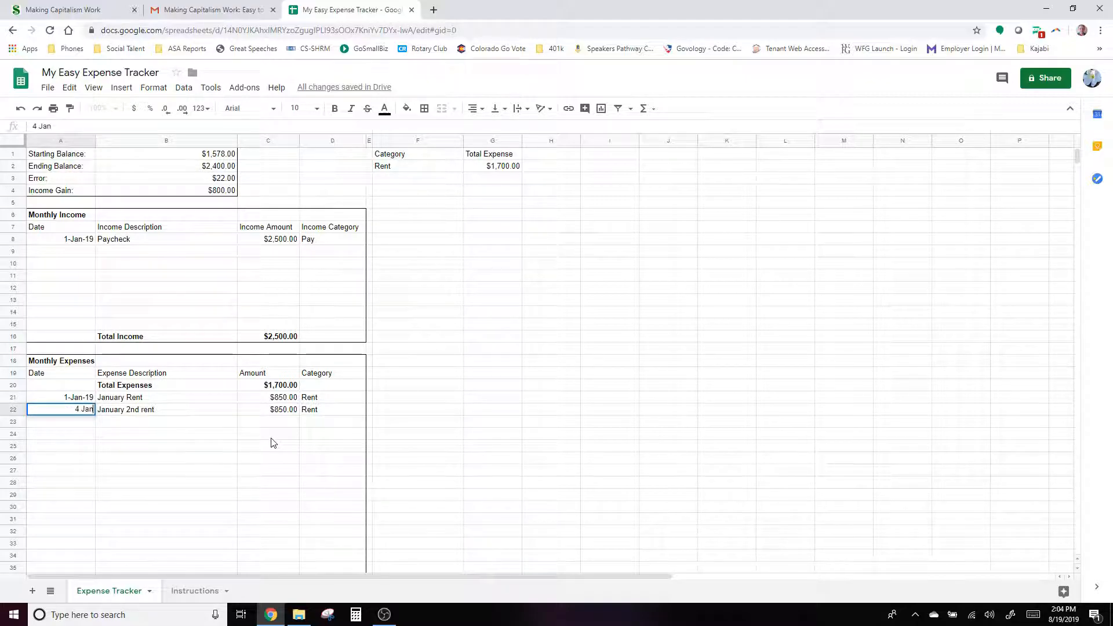
key(Tab)
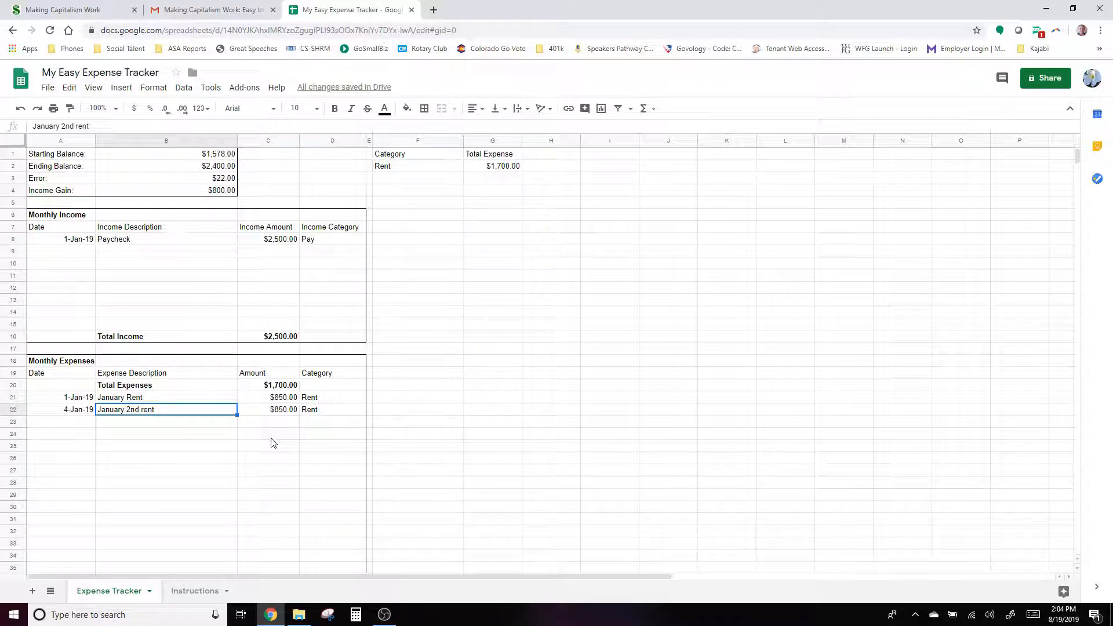
text(Walmart)
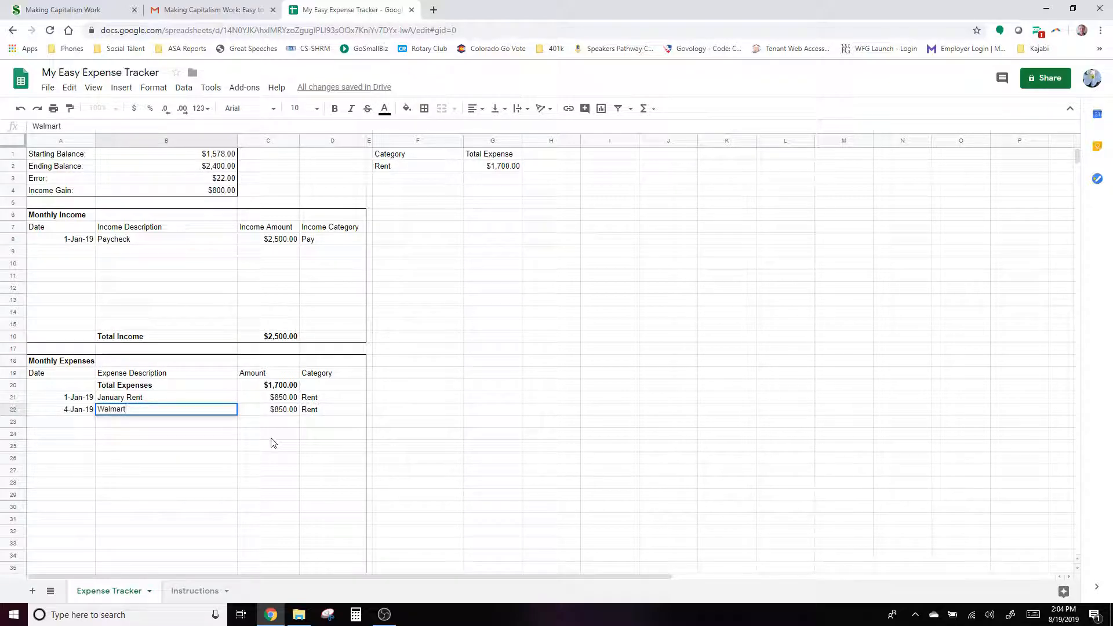
key(Tab)
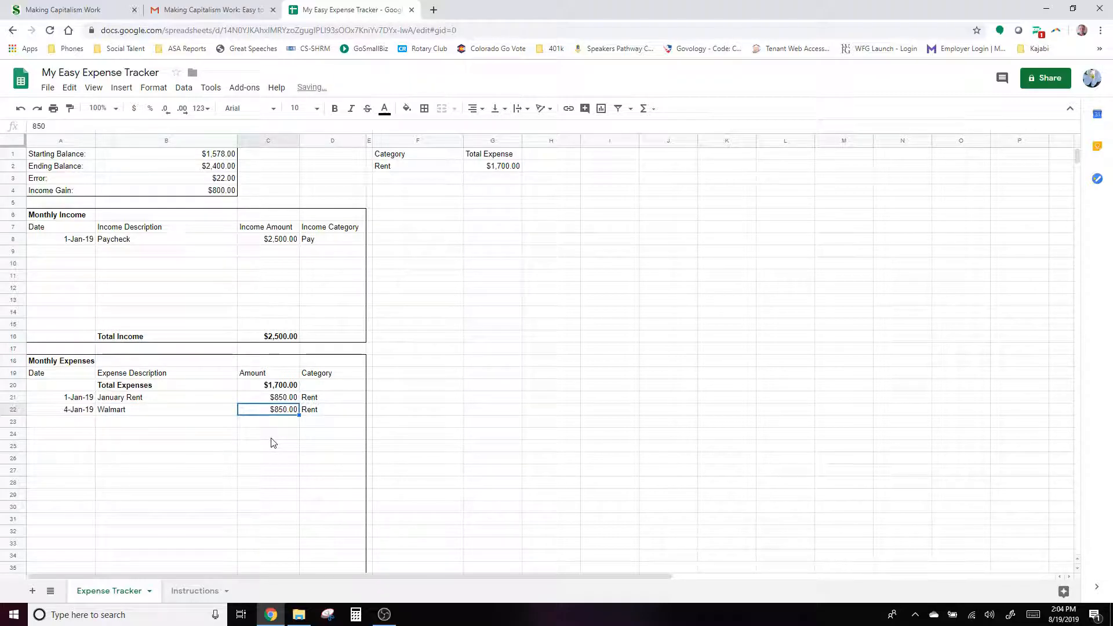
text(140)
key(Tab)
text(Grocerie)
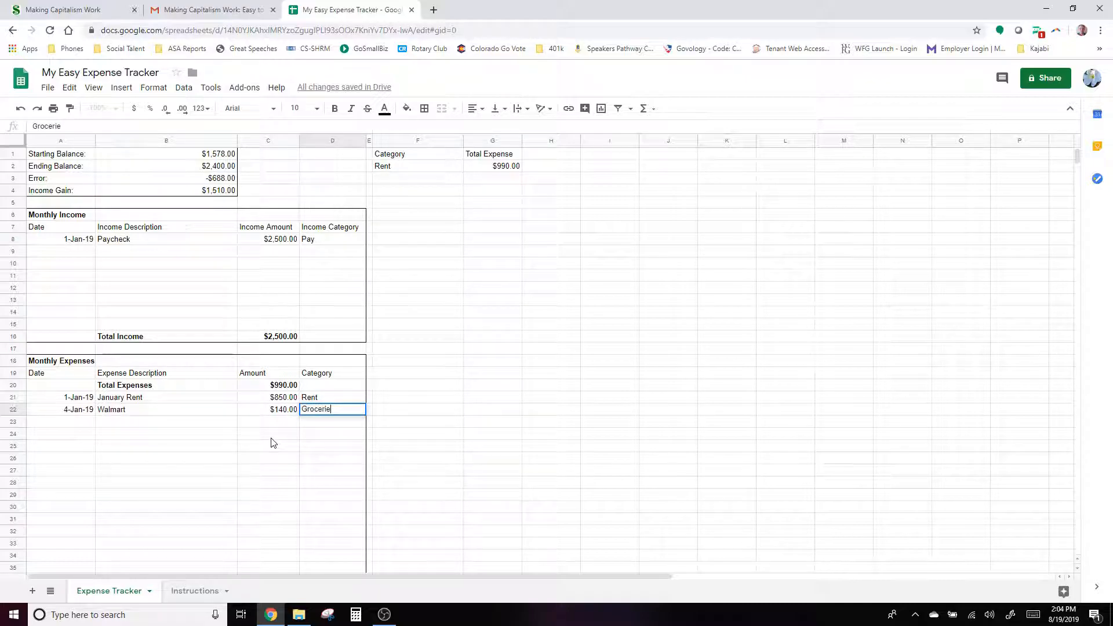
key(Return)
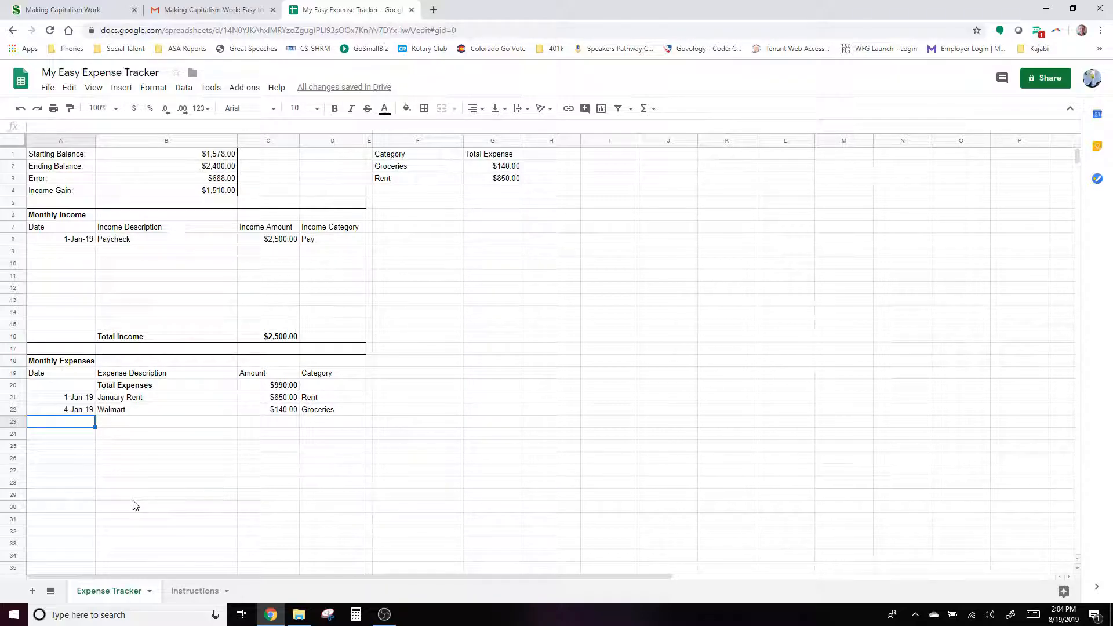
- Fill row 23 with 10-Jan-19, 'Car Payment to Wells Fargo', $335 and category Car Payment
text(10 Jan)
key(Tab)
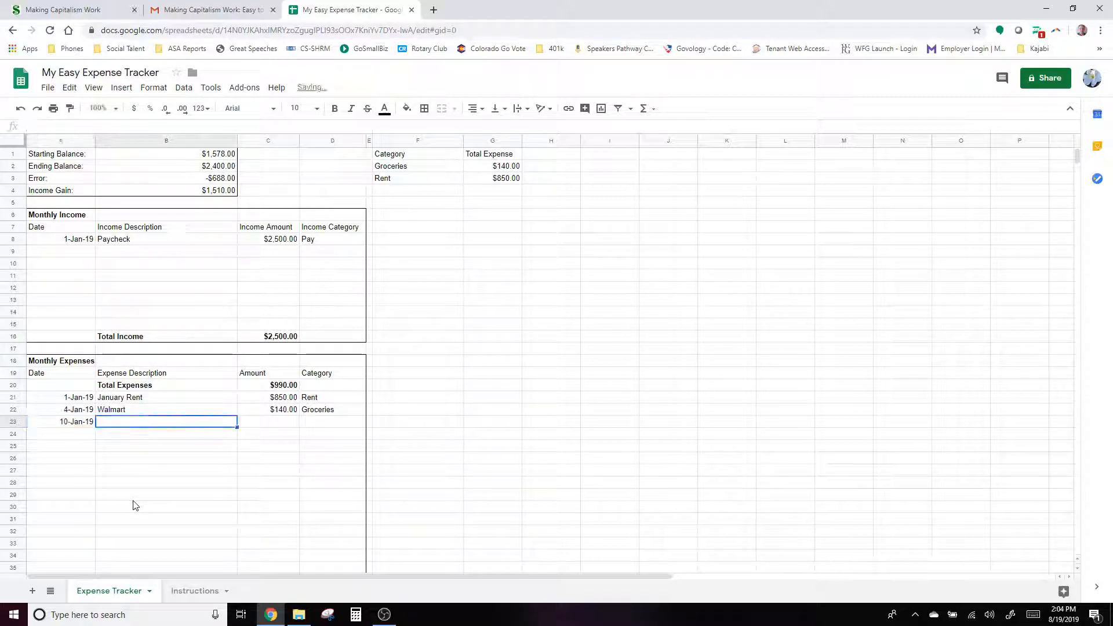
text(Car)
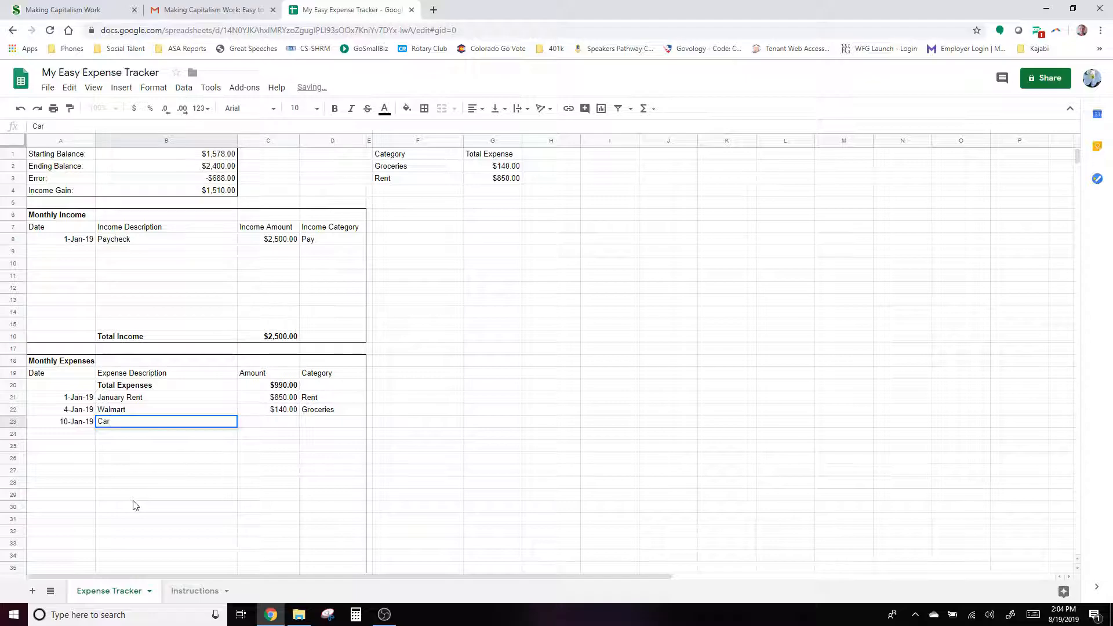
text( Payment to )
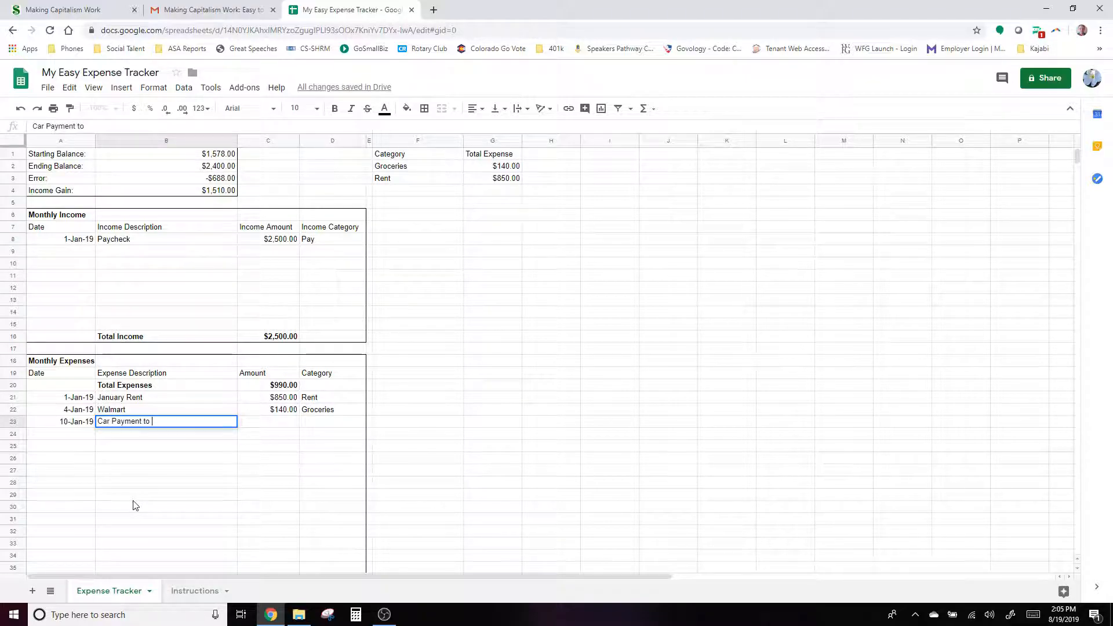
text(Wells Fargo)
key(Tab)
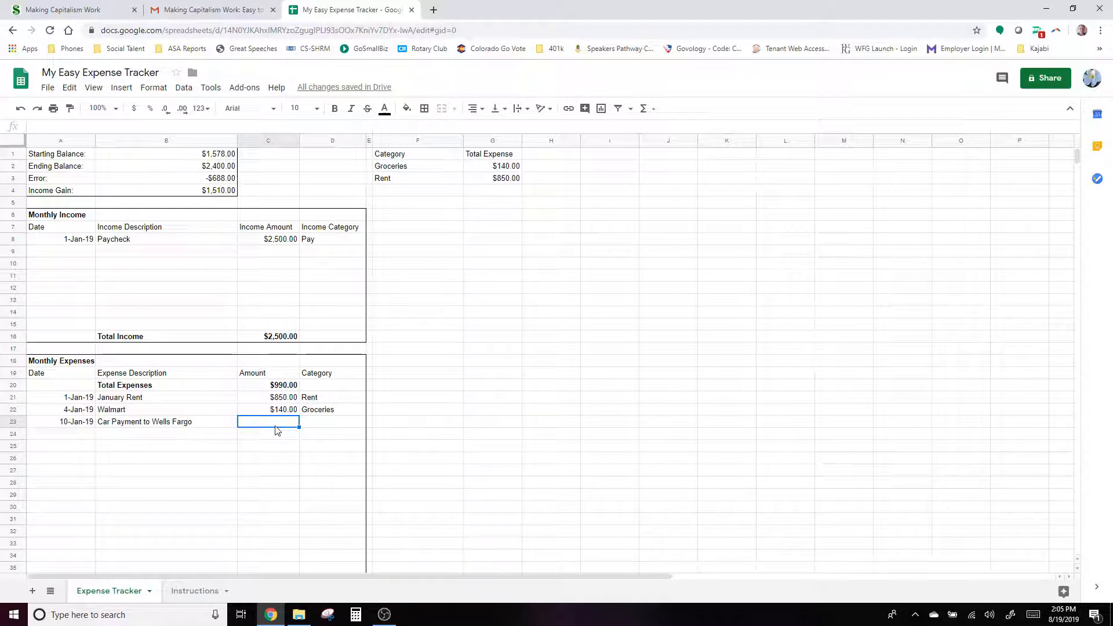
text(335)
key(Tab)
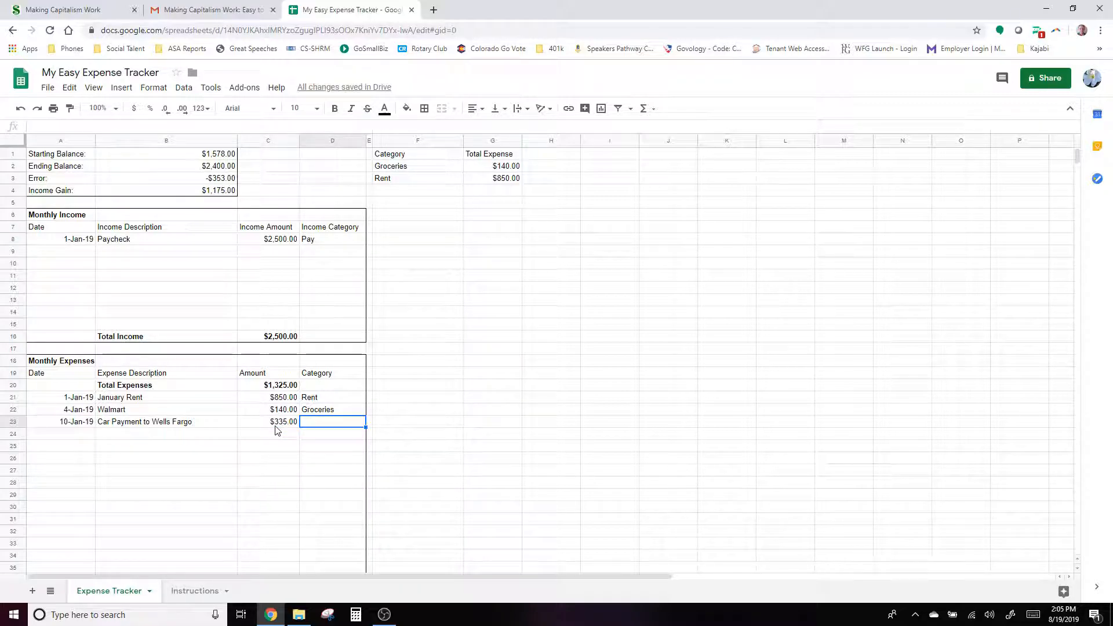
text(Car Payment)
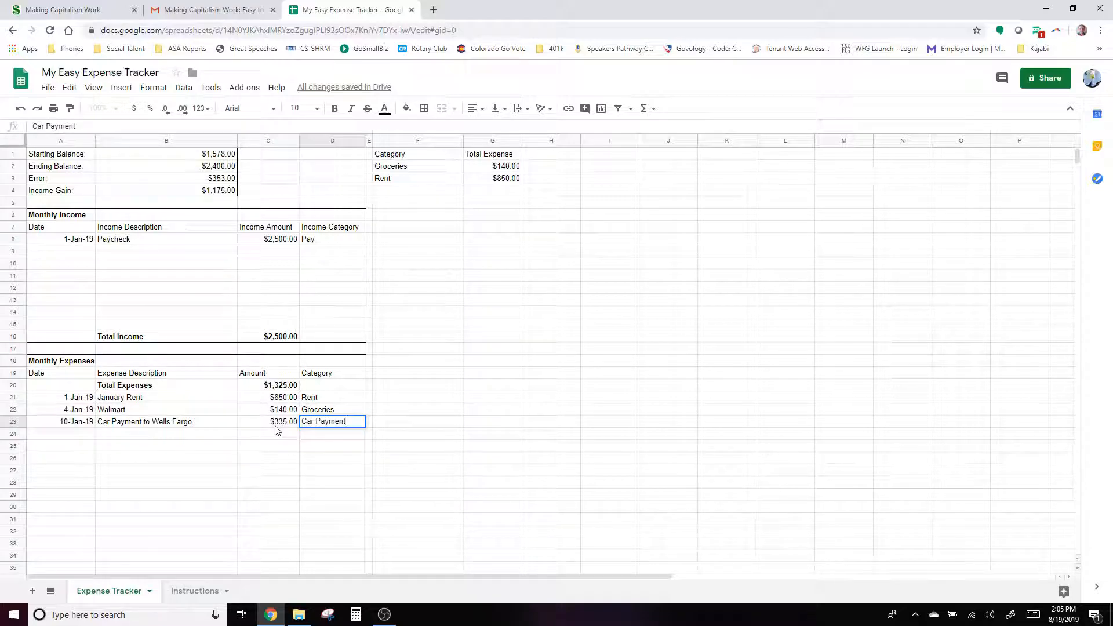
key(Return)
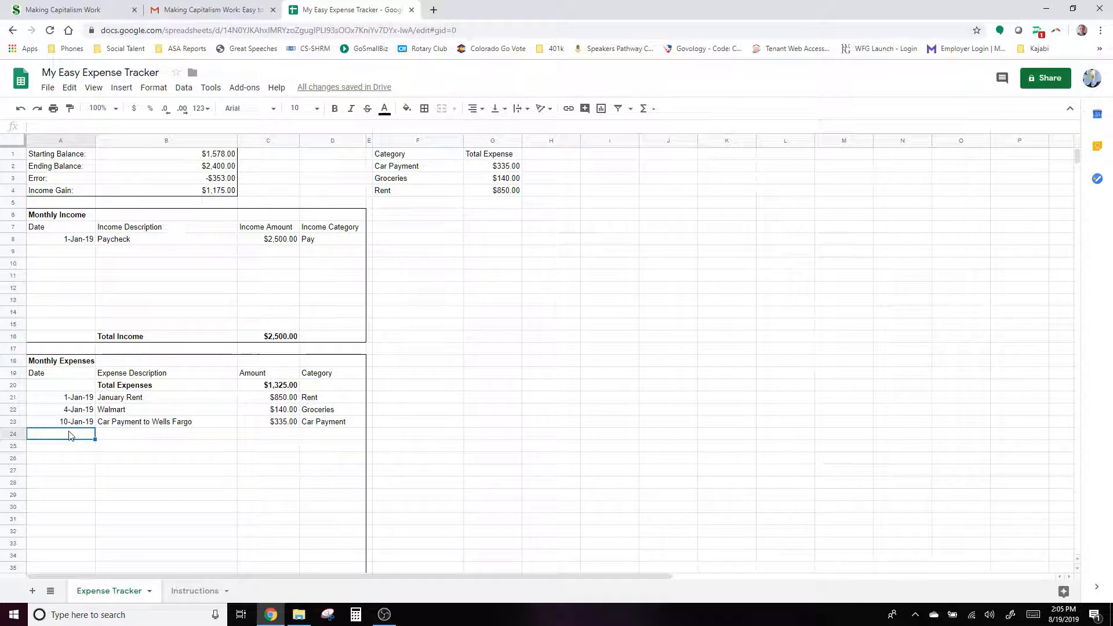
- Replace the $2,400 ending balance in B2 with 1500
click(218, 168)
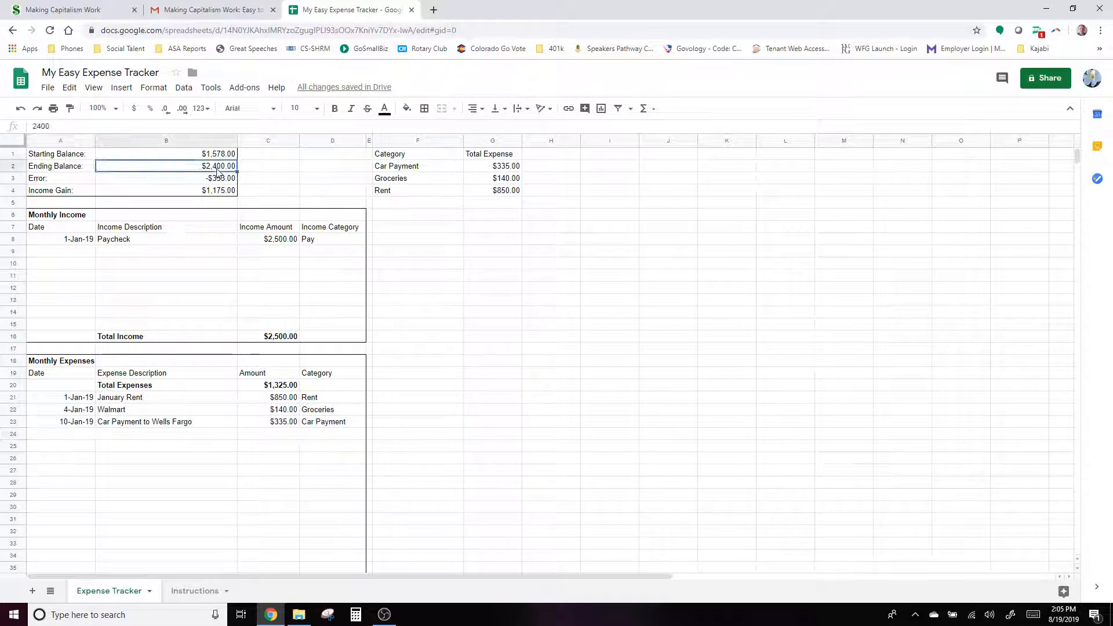
key(Delete)
text(1500)
key(Return)
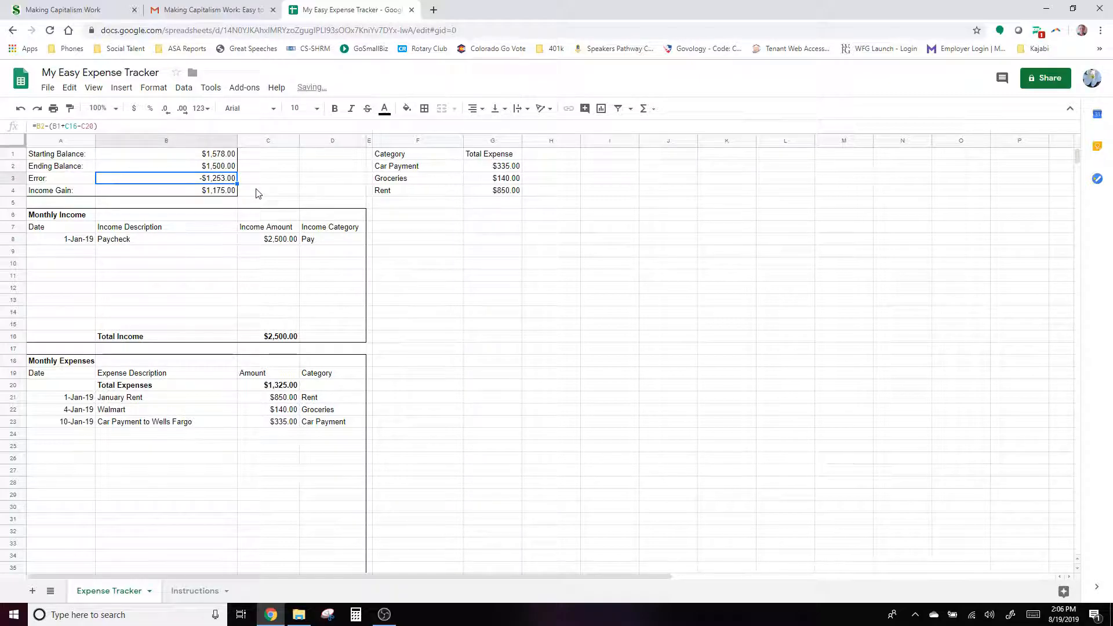
- Enter 0 as the starting balance in B1
click(217, 155)
text(0)
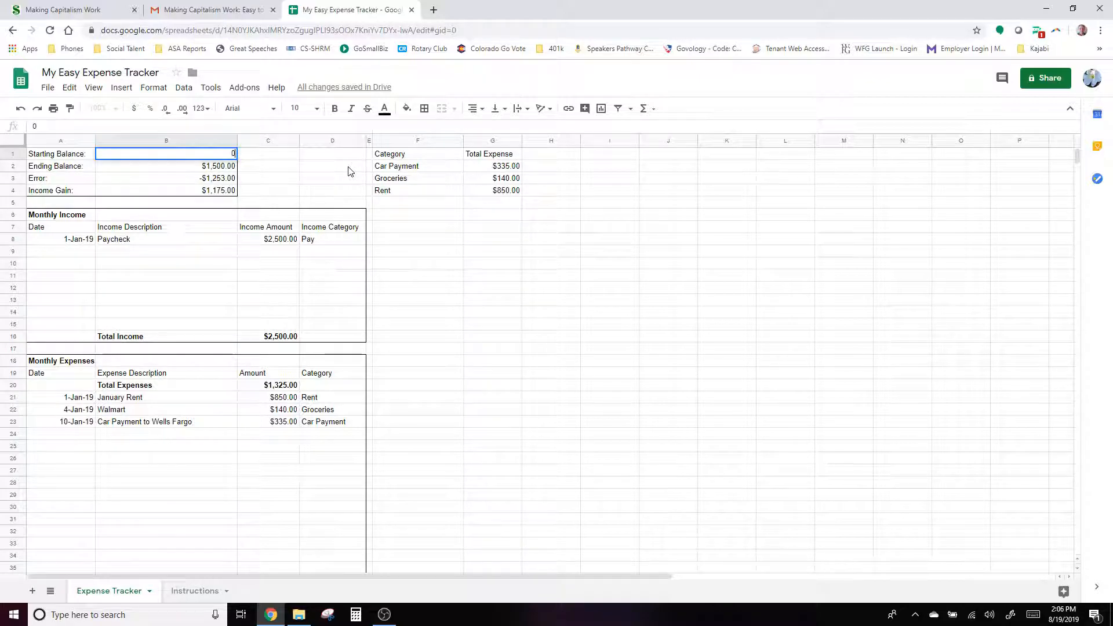
key(Return)
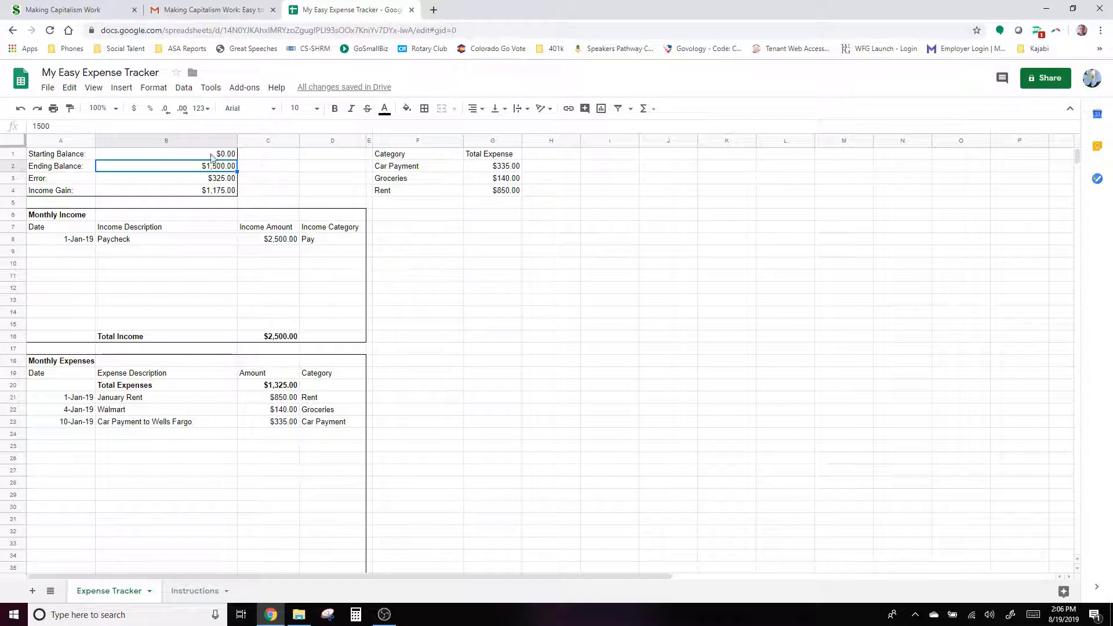
click(60, 436)
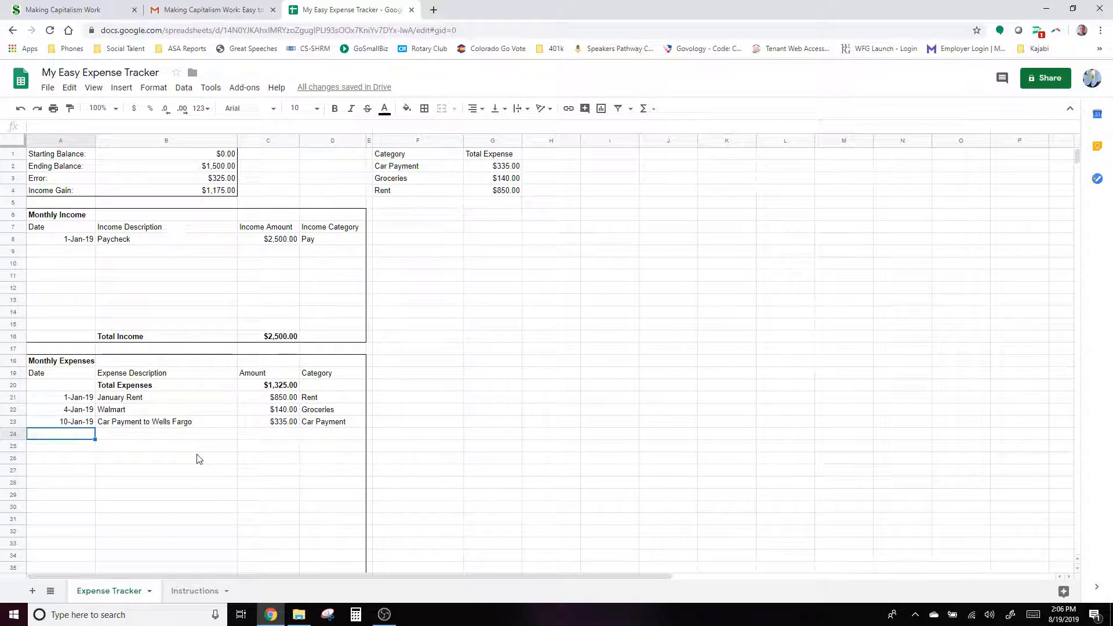
- Add a 15-Jan-19 'Video Games x 25' expense of $1,000 under Entertainment
text(15)
text(-Jan-19)
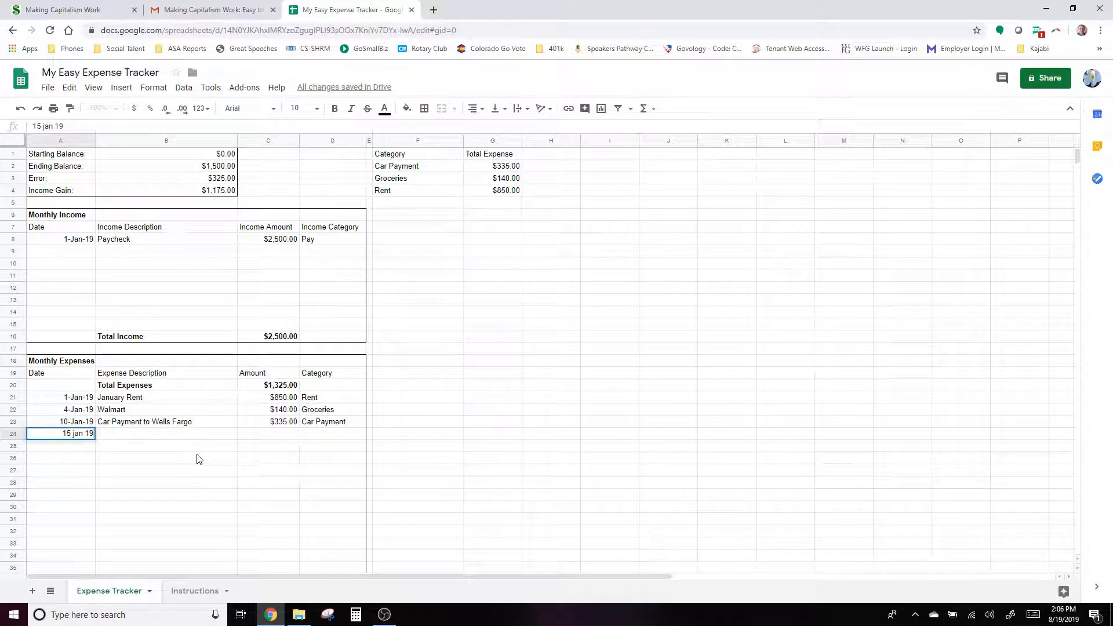
key(Tab)
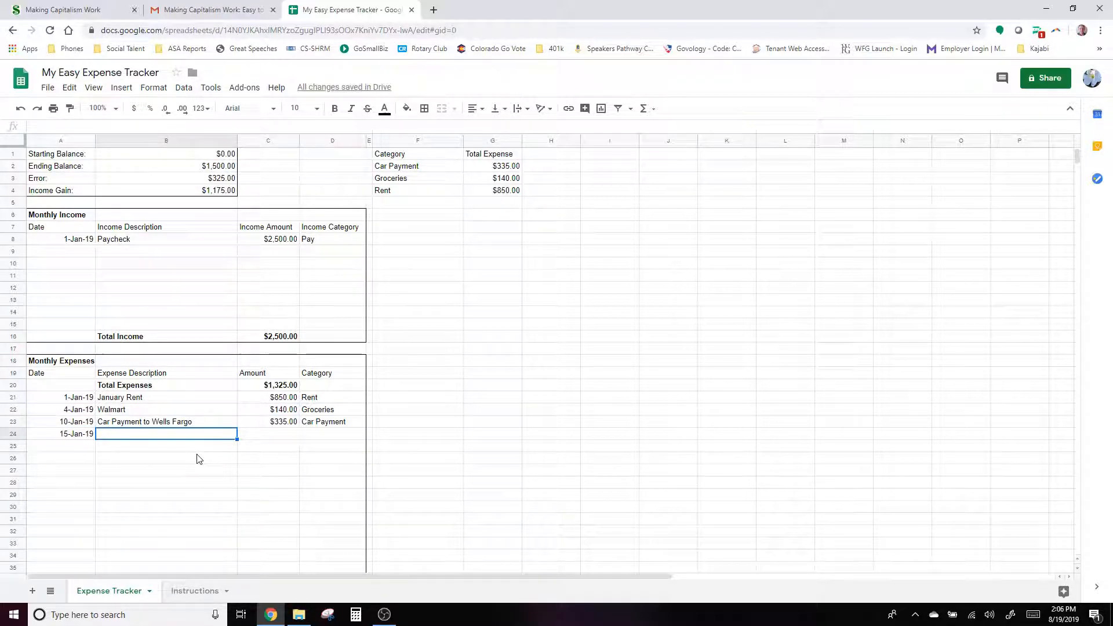
text(Video Games x)
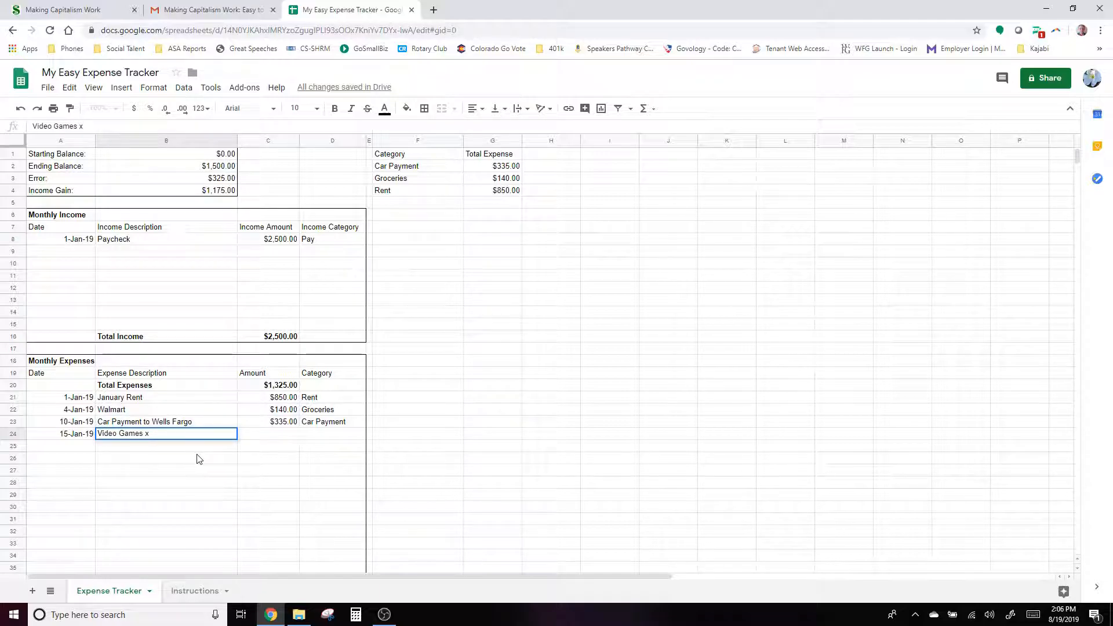
text( 25)
key(Tab)
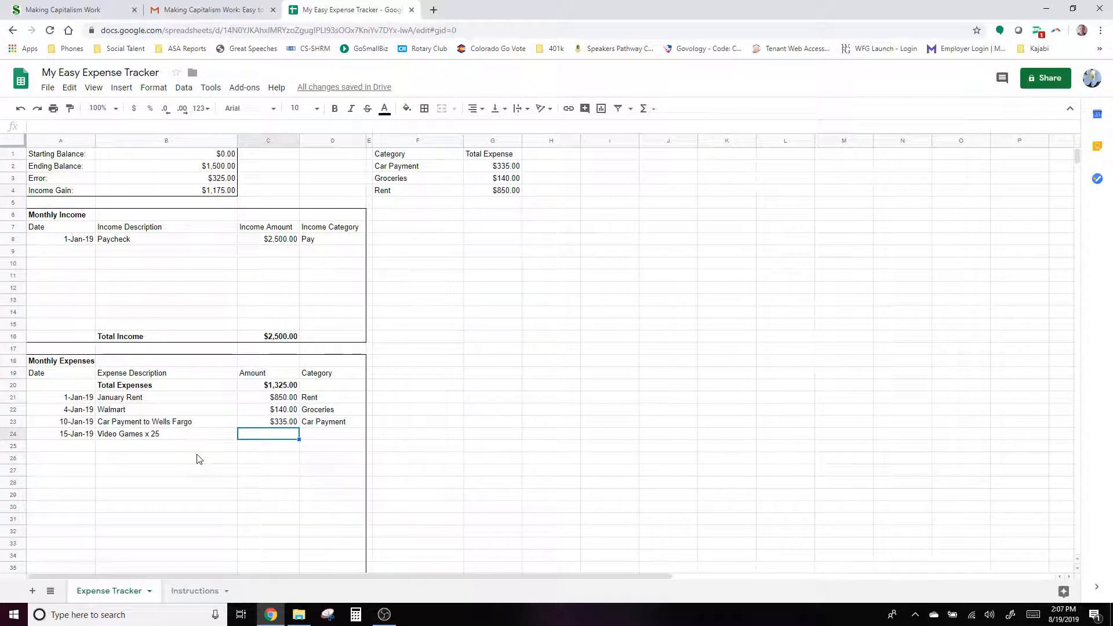
text(1000)
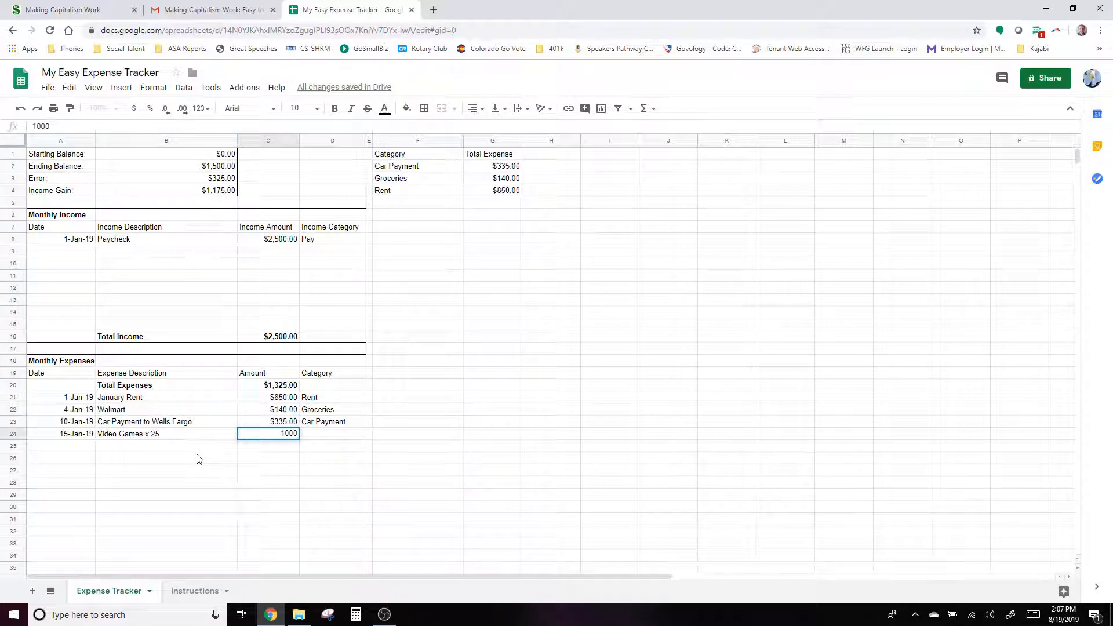
key(Tab)
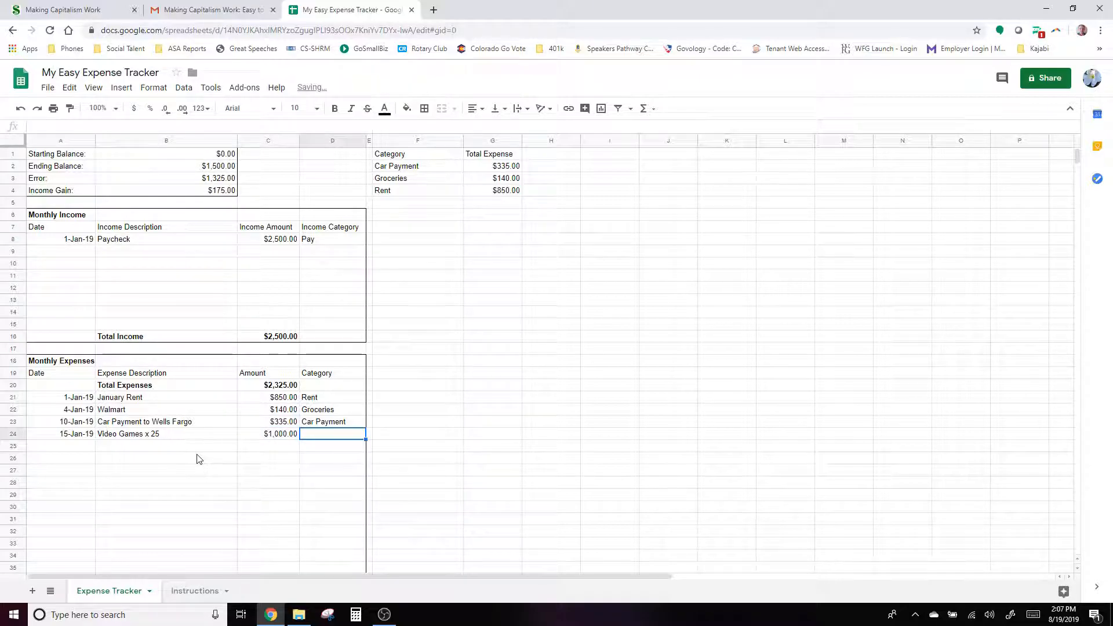
text(Entertainment)
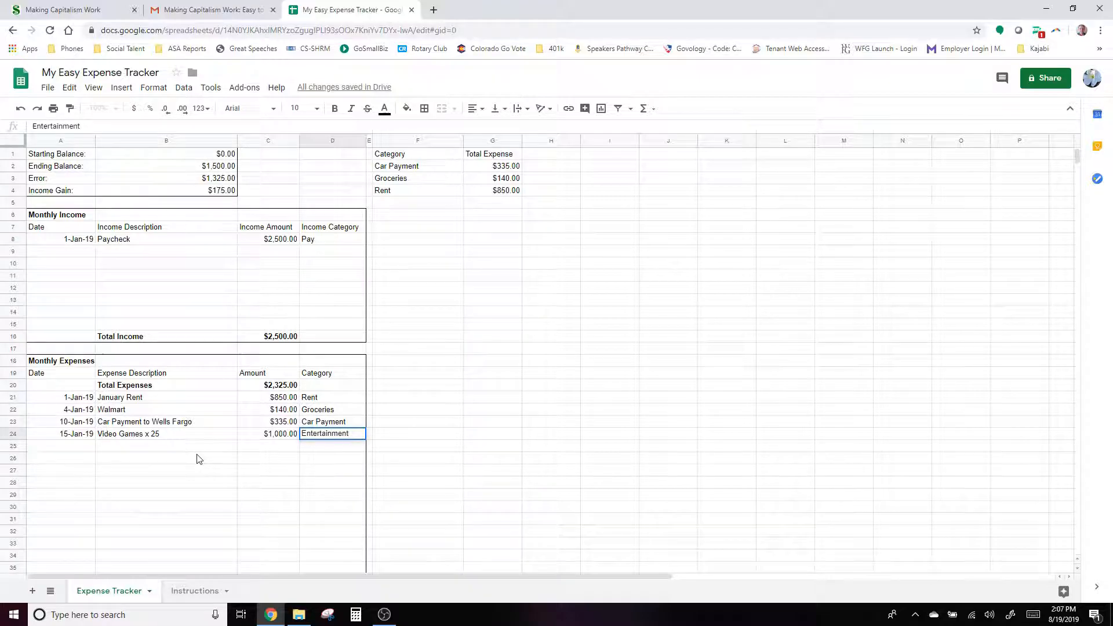
key(Return)
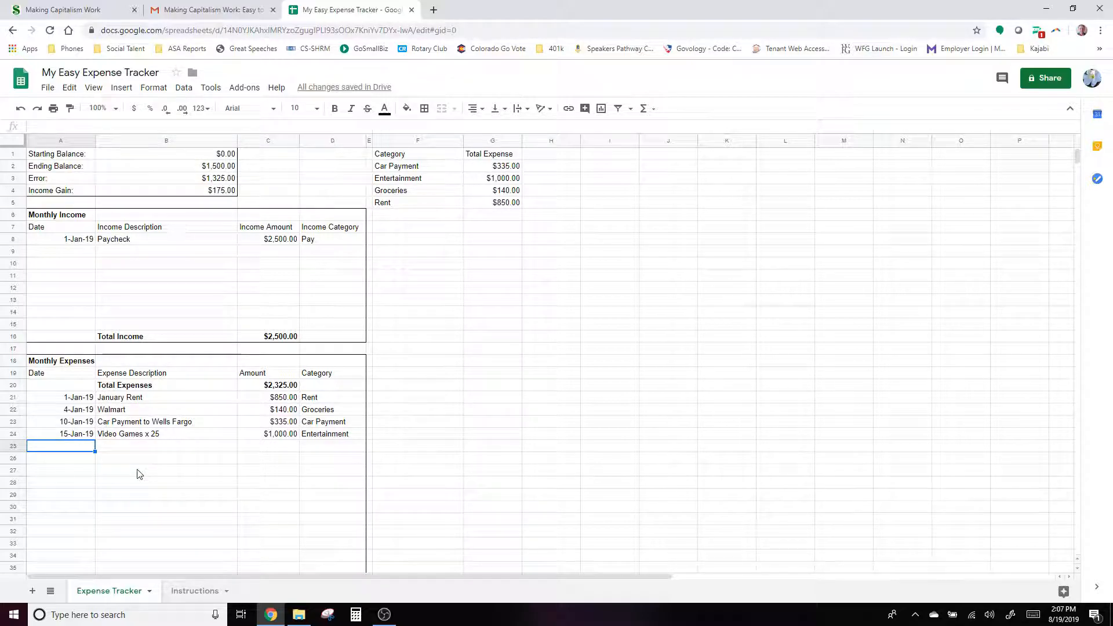
- Add an 18-Jan-19 'Tre Food' expense of $550 under Restaurants
text(18)
text(-Jan-19)
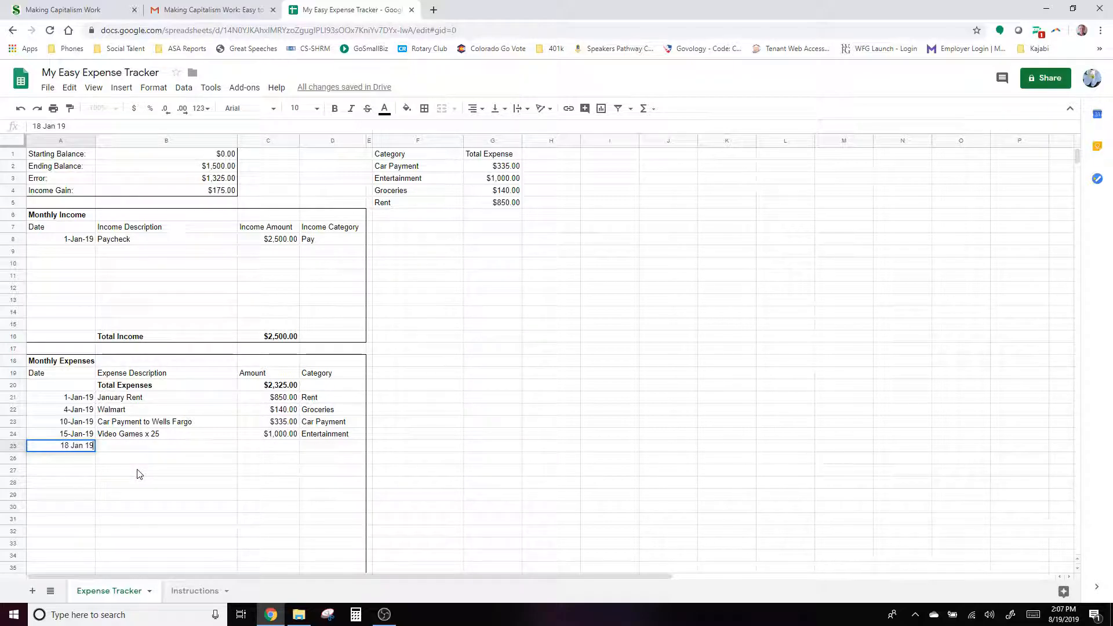
key(Tab)
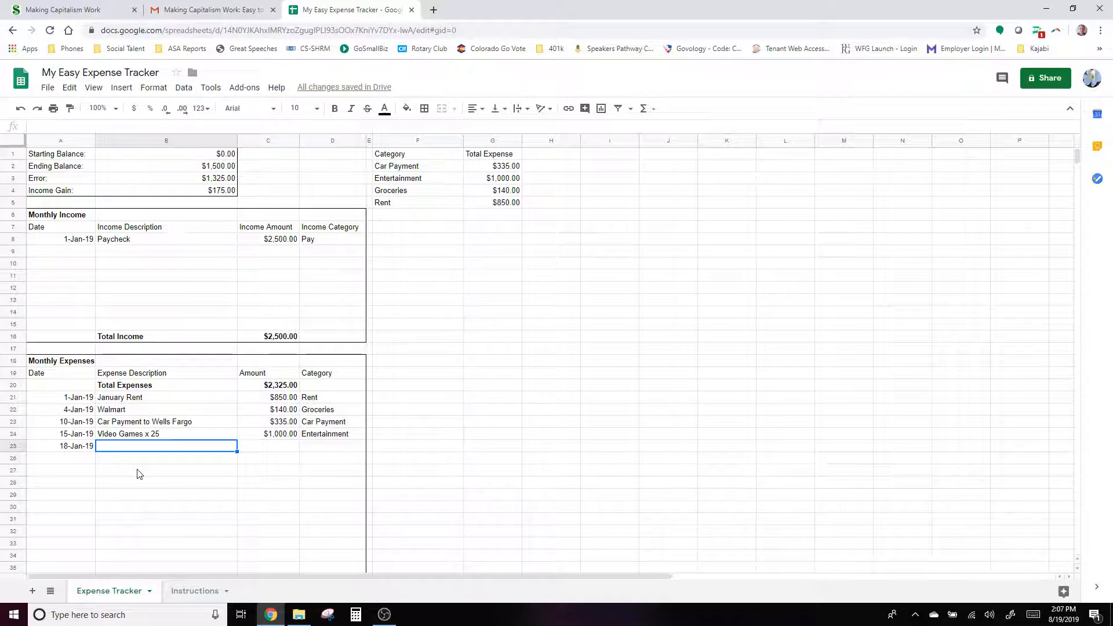
text(Tre)
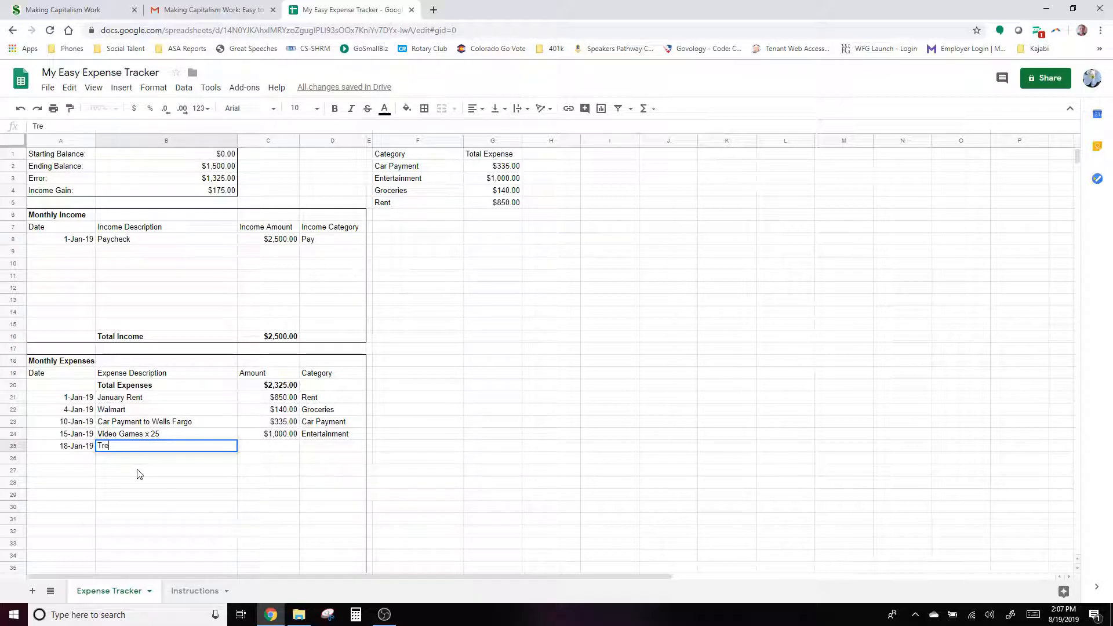
text( Food)
key(Tab)
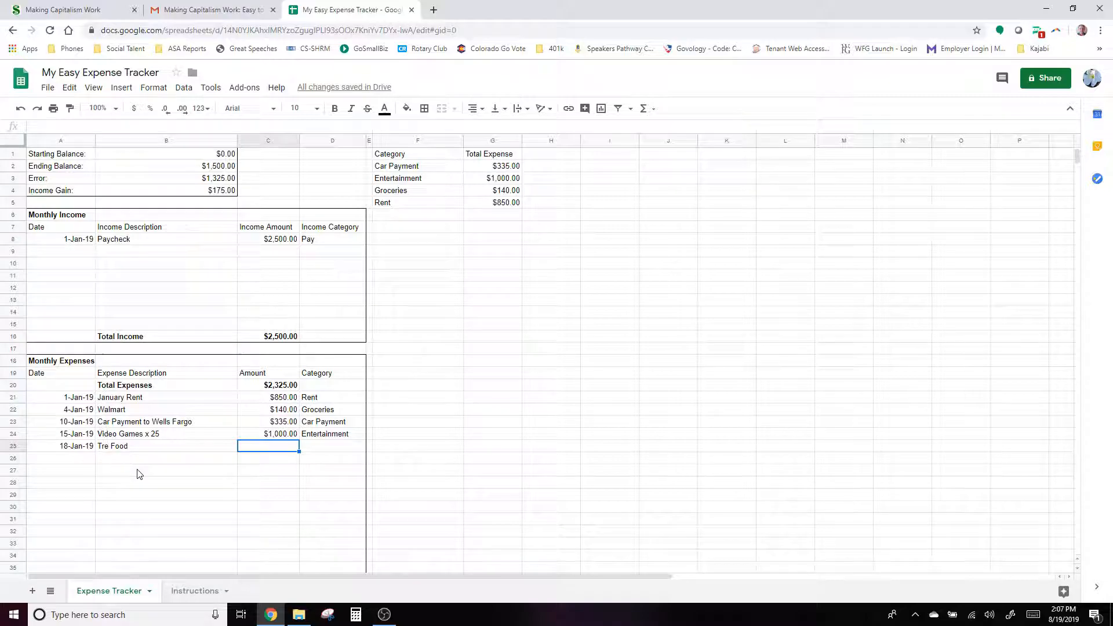
text(550)
key(Tab)
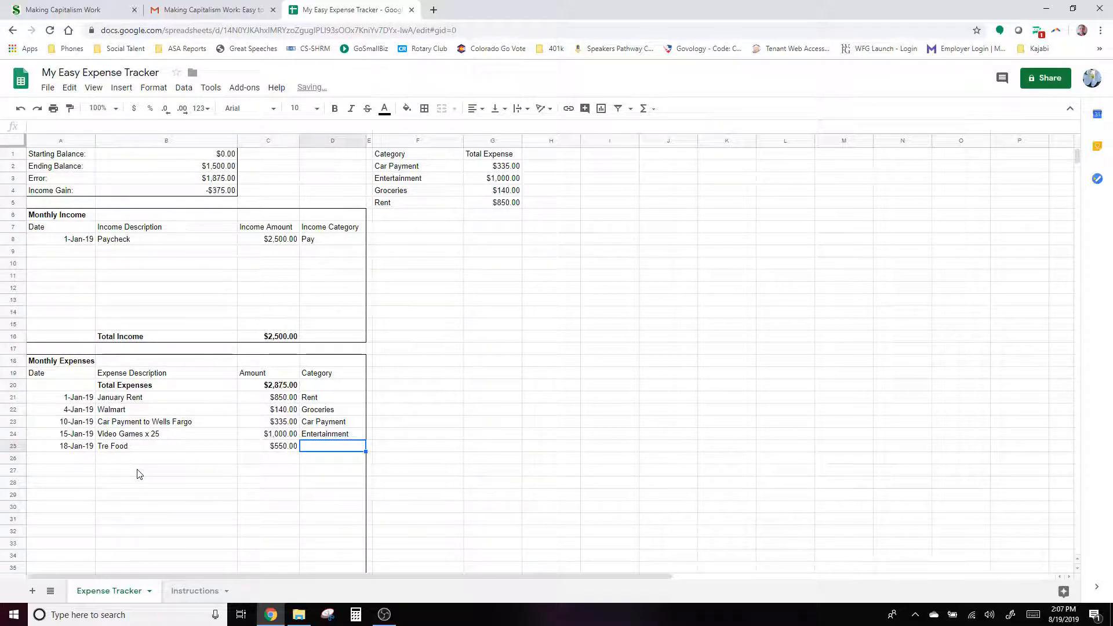
text(Resta)
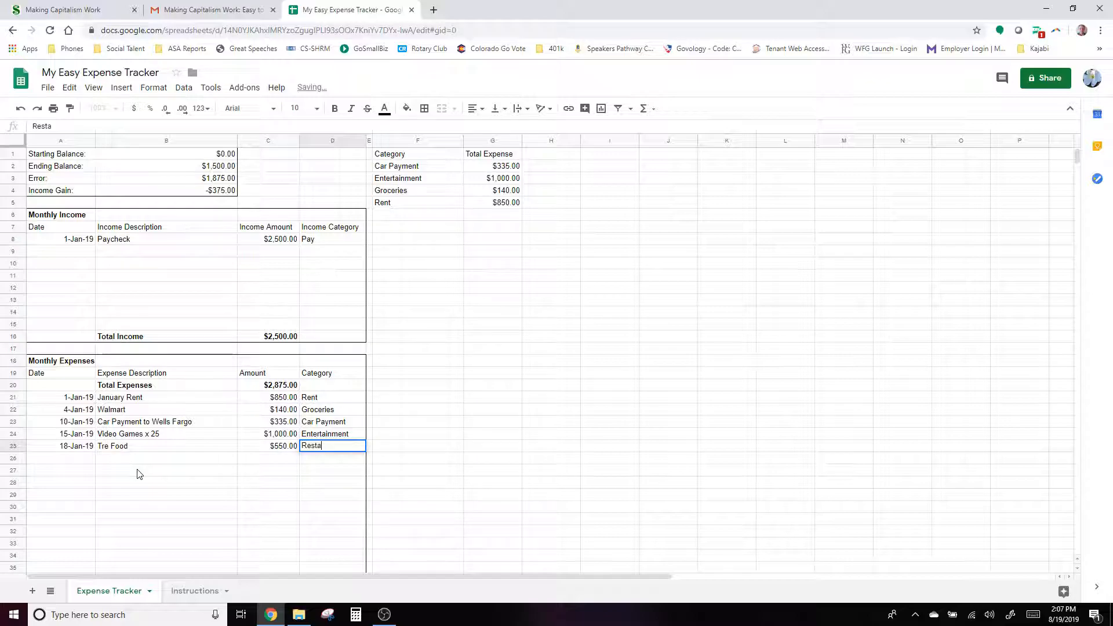
text(urants)
key(Return)
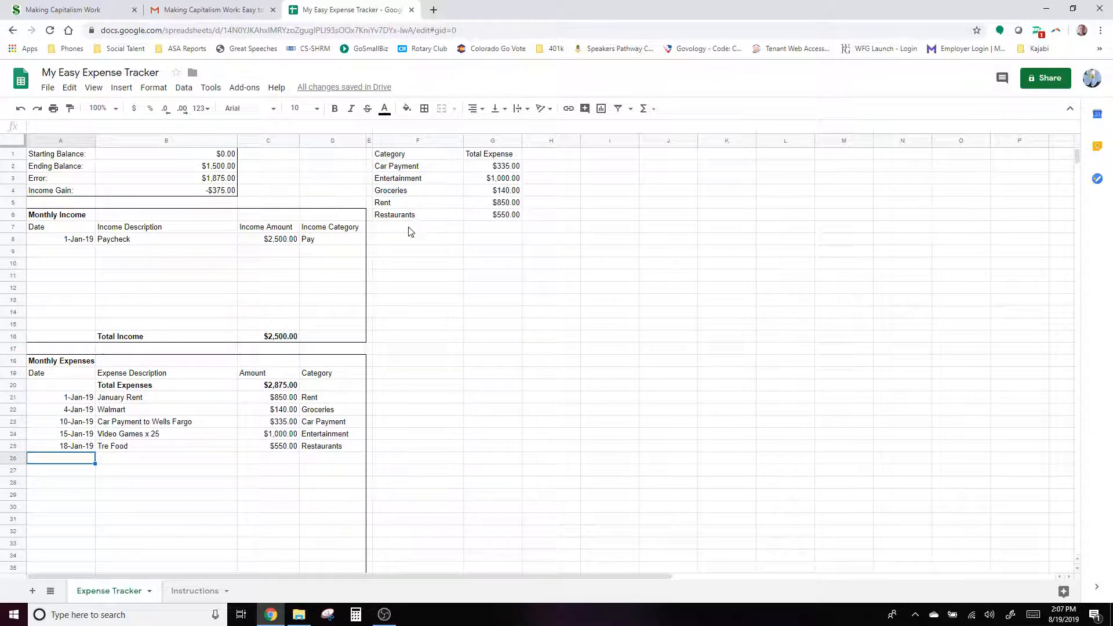
- Add a 20-Jan-19 'Taco Bell' expense of $25 under Restaurants
text(20-Jan-19)
key(Tab)
text(Taco Bell)
key(Tab)
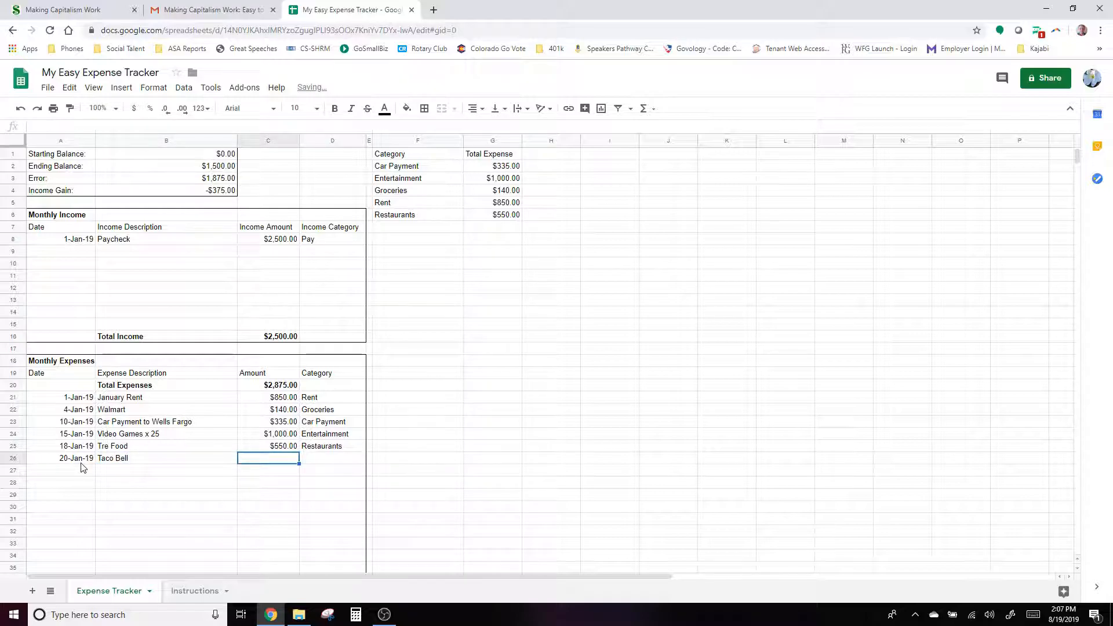
text(25)
key(Tab)
text(Res)
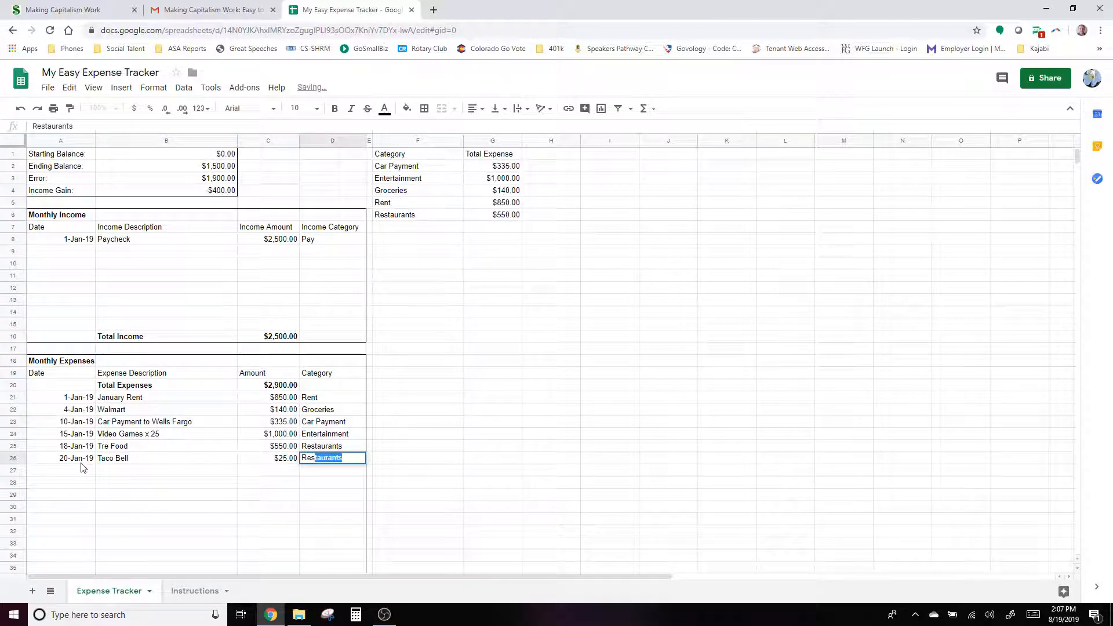
key(Return)
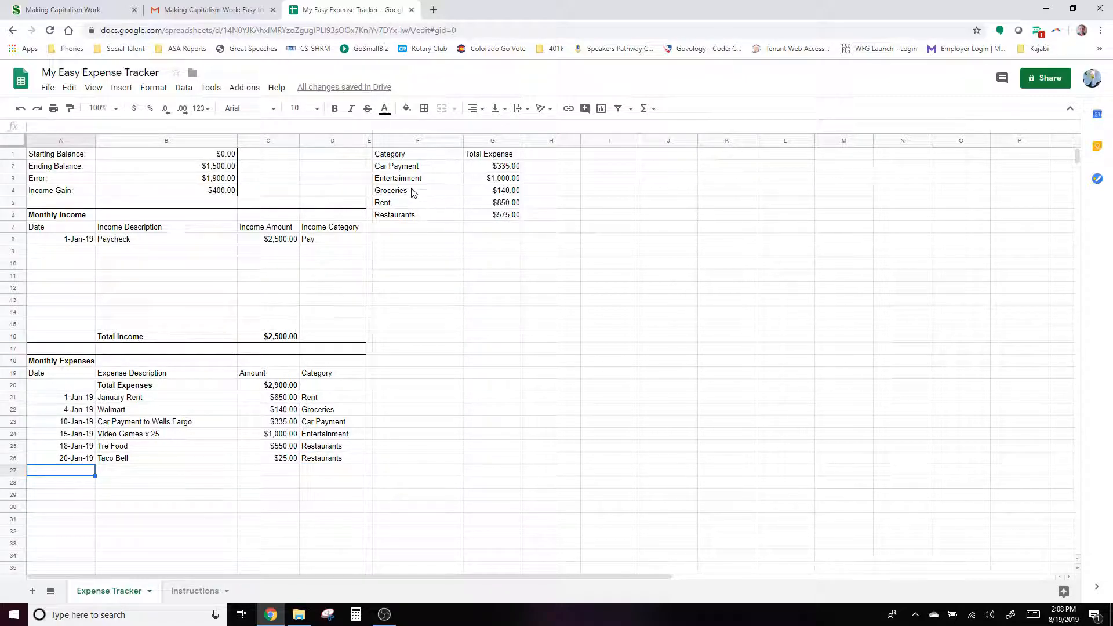
- Try entering -400 over the Error formula in B3, then dismiss the protected-range warning
click(220, 180)
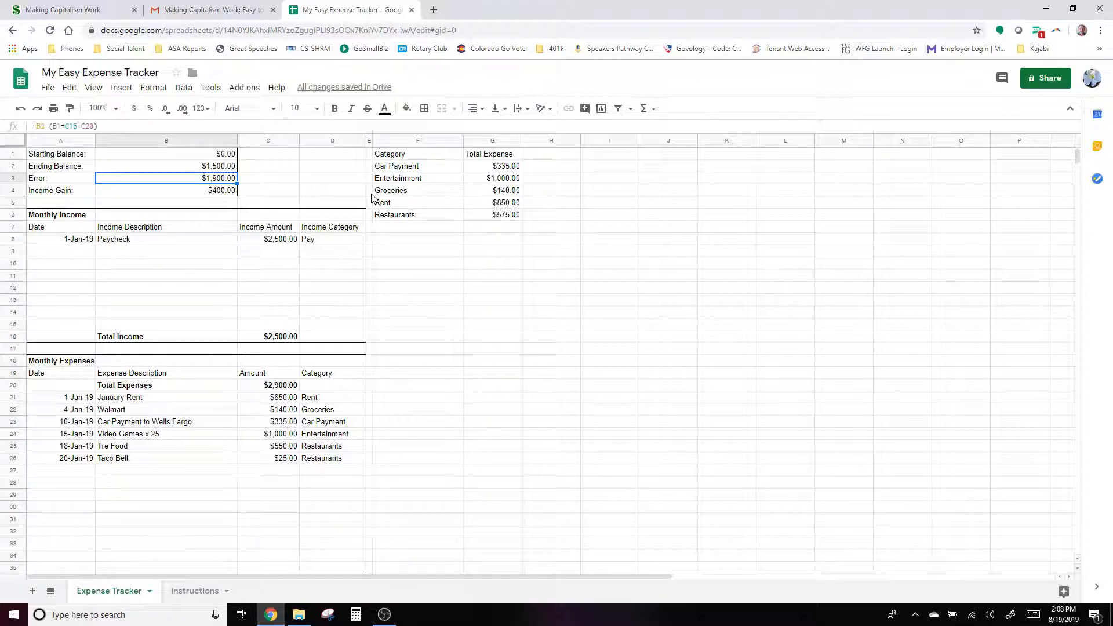
text(-400)
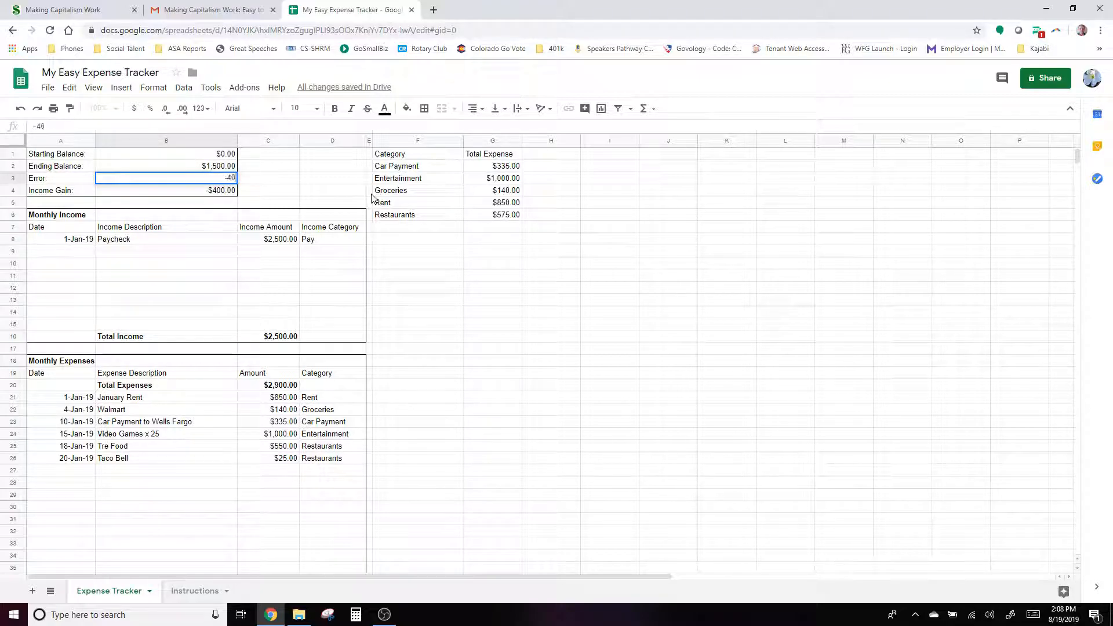
key(Return)
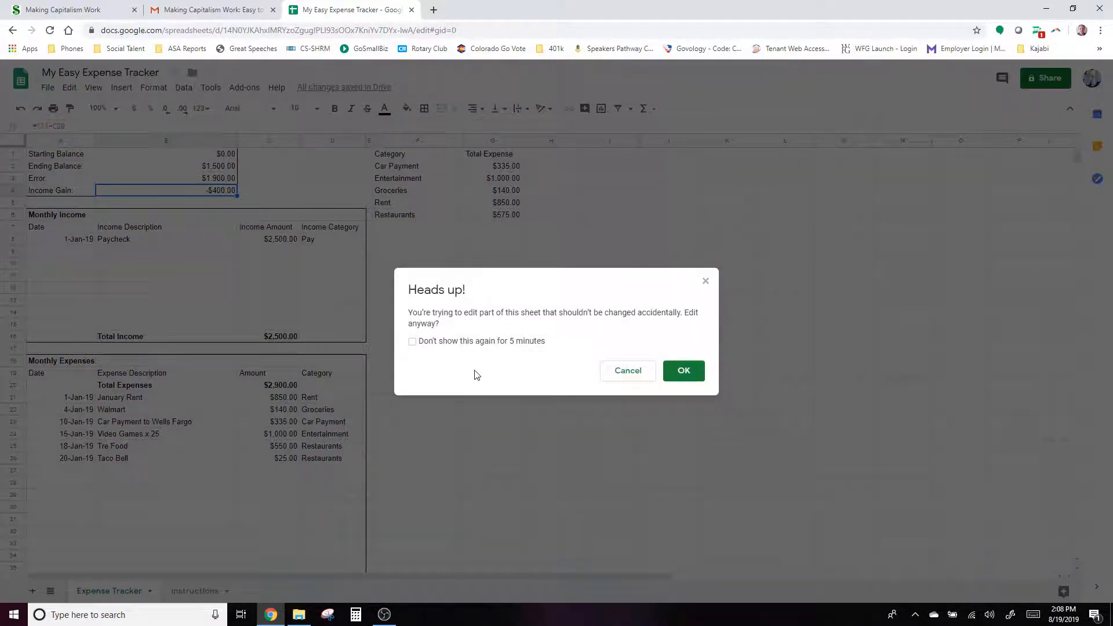
click(644, 378)
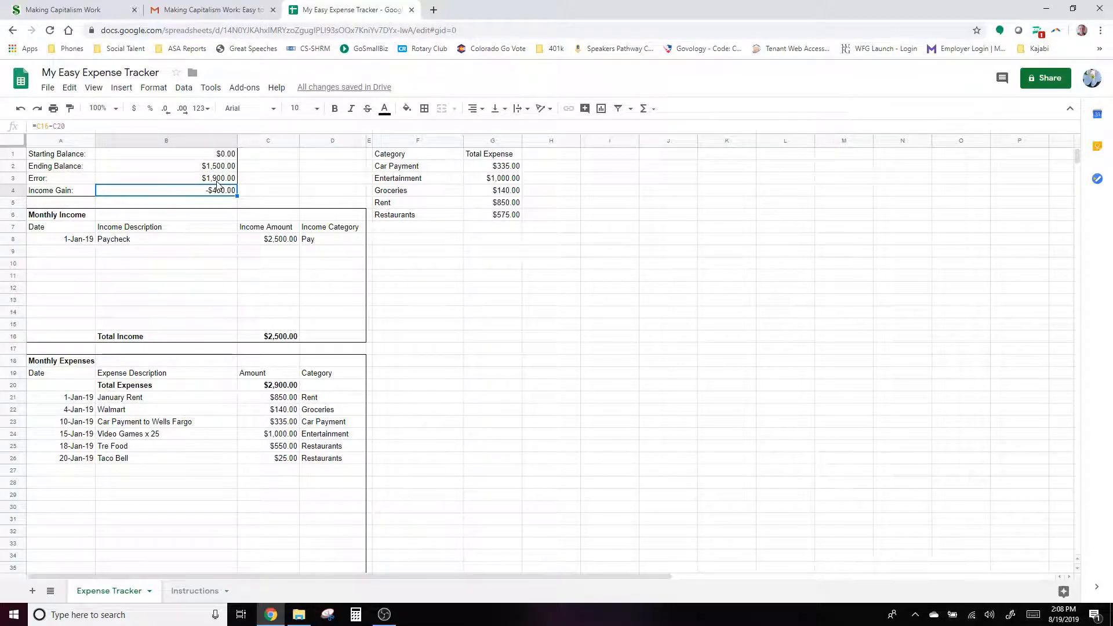
- Set the Ending Balance in B2 to -400 so Error recalculates to $0.00
click(219, 168)
text(-400)
key(Return)
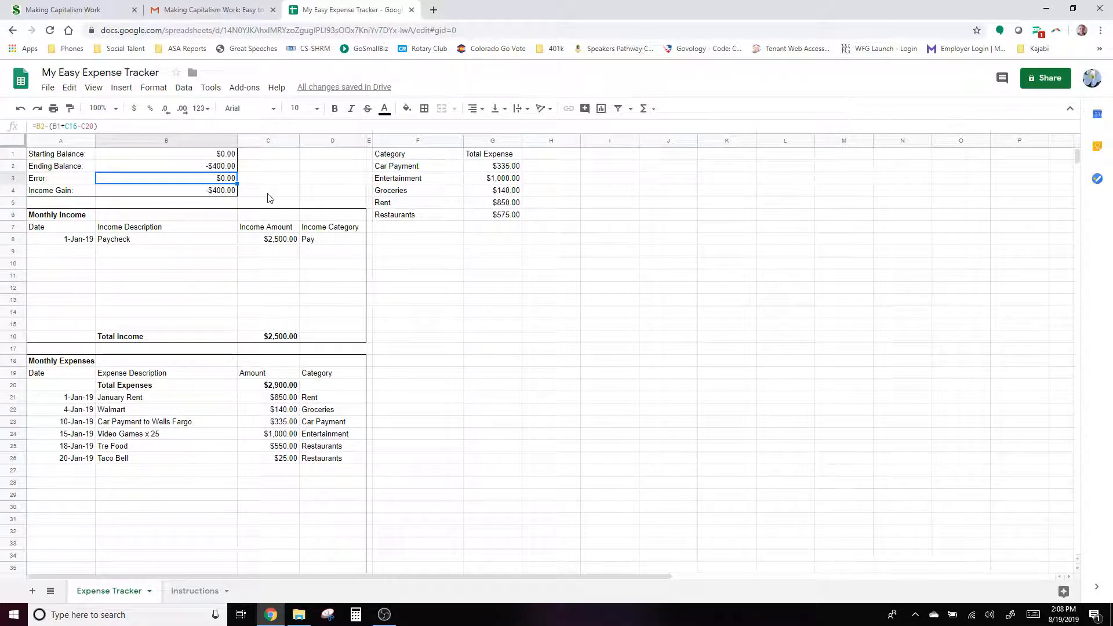
click(502, 179)
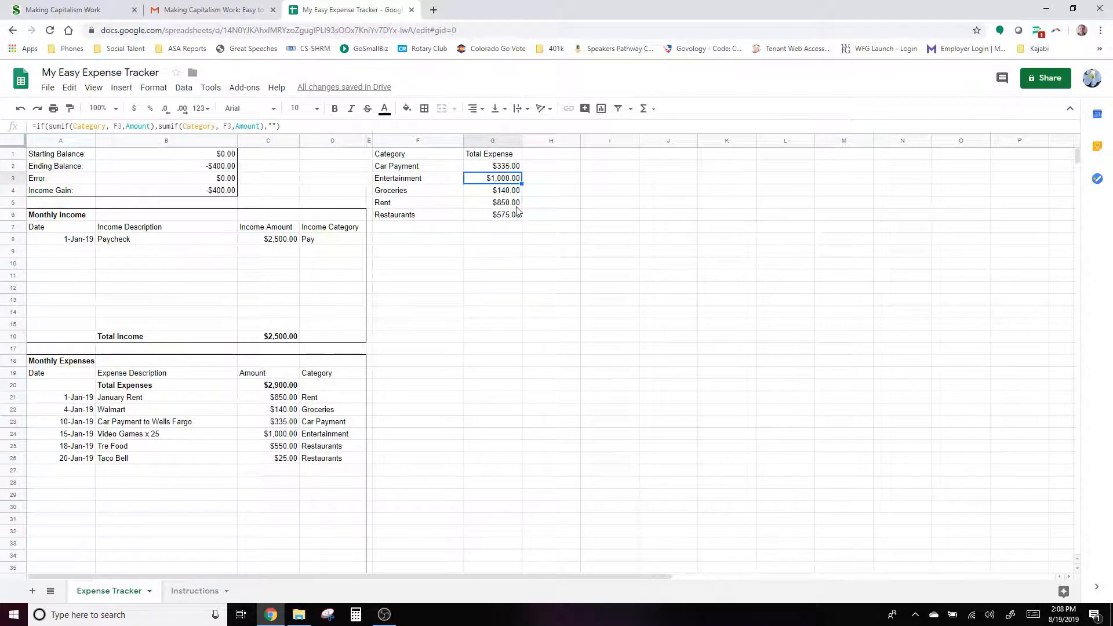
text(55)
key(Return)
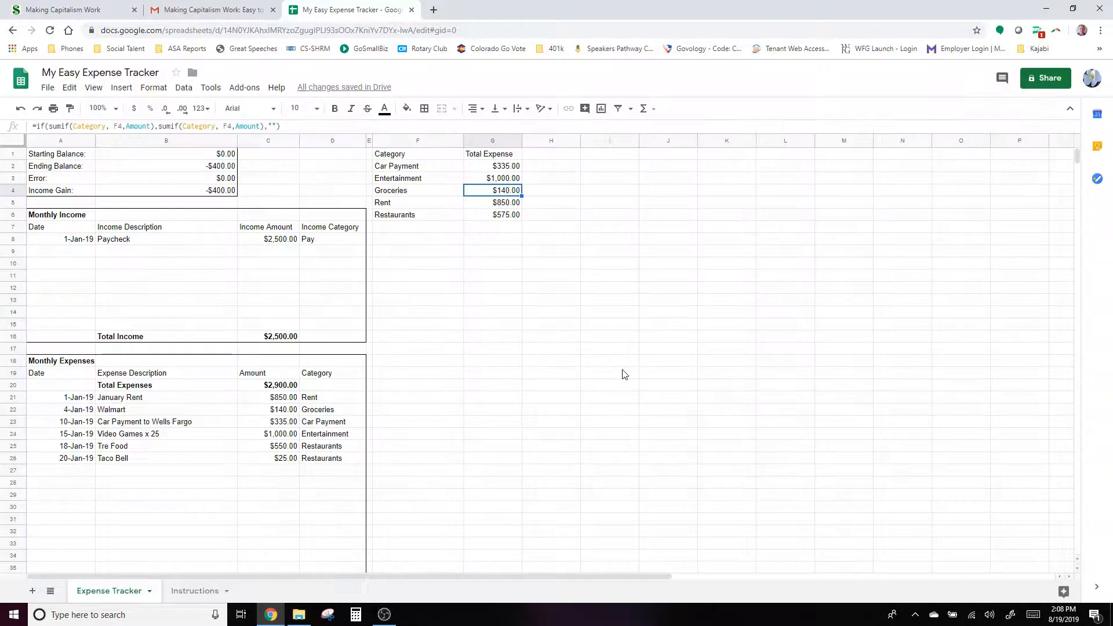
click(624, 374)
key(Up)
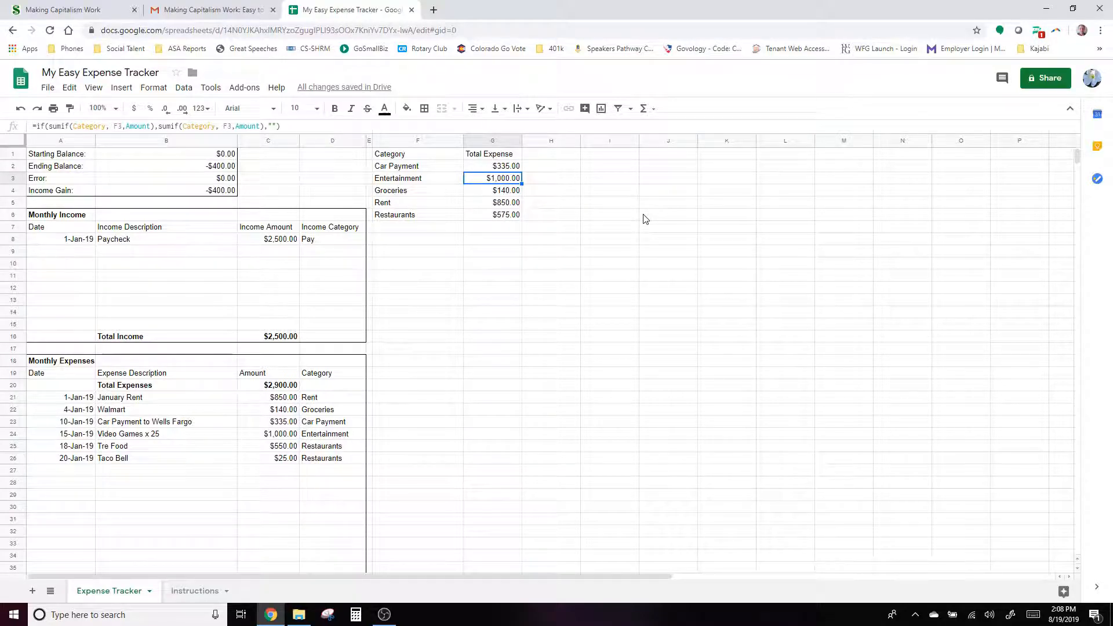
text(55)
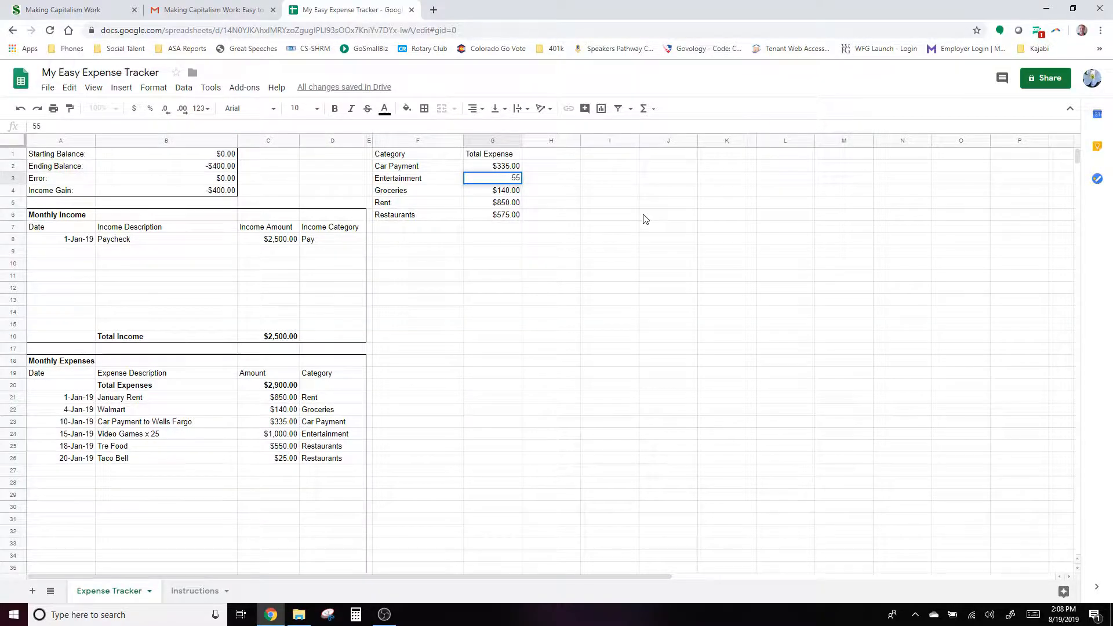
key(Return)
click(684, 375)
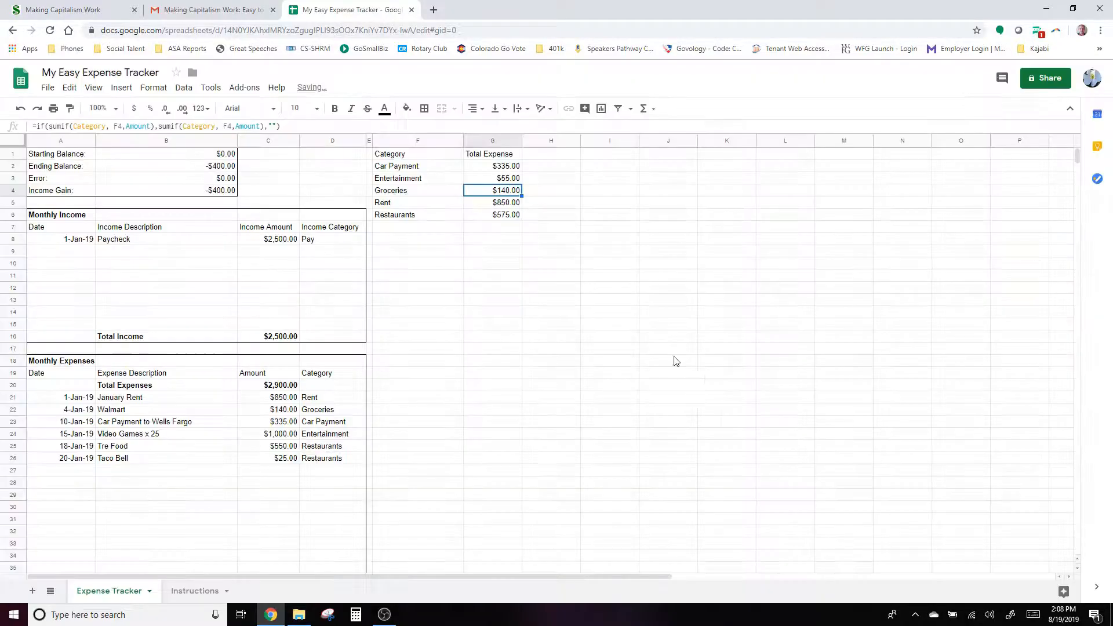
click(69, 88)
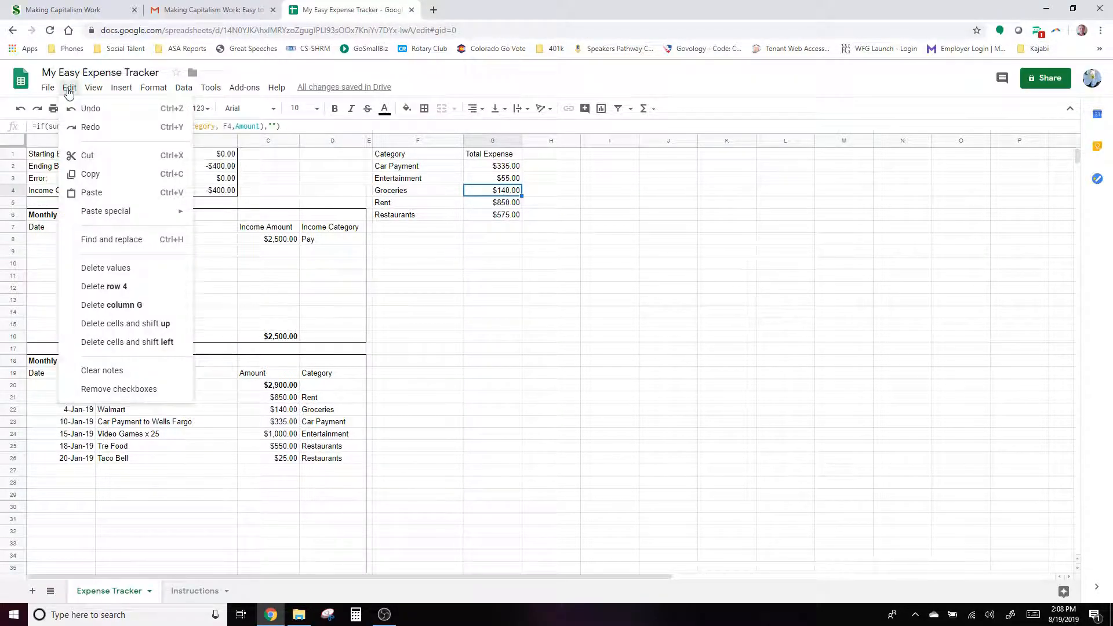
click(90, 108)
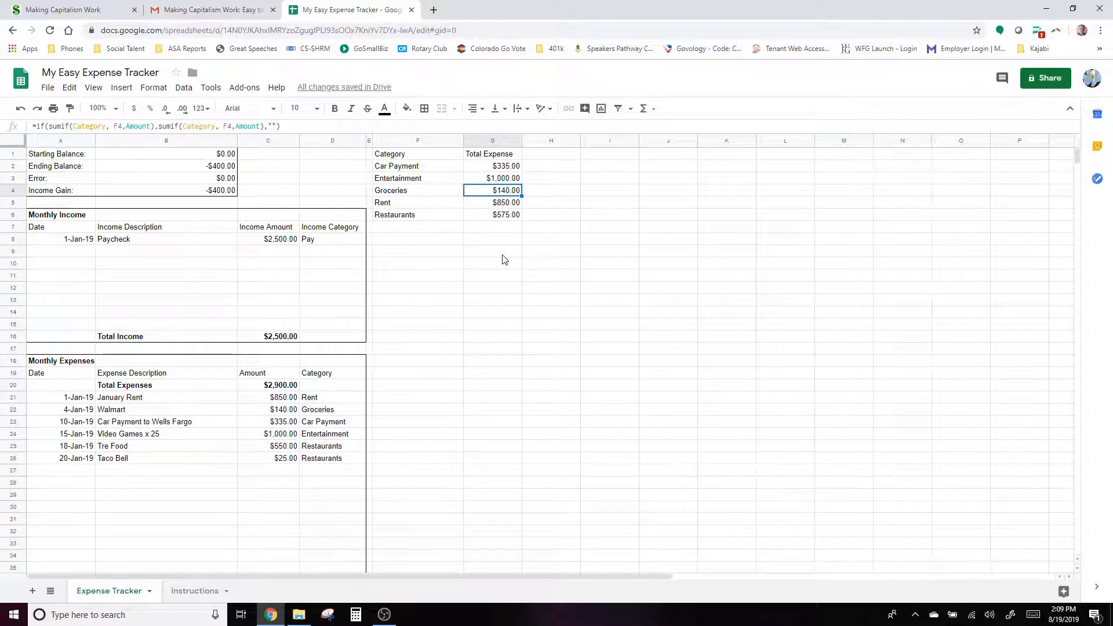
click(496, 168)
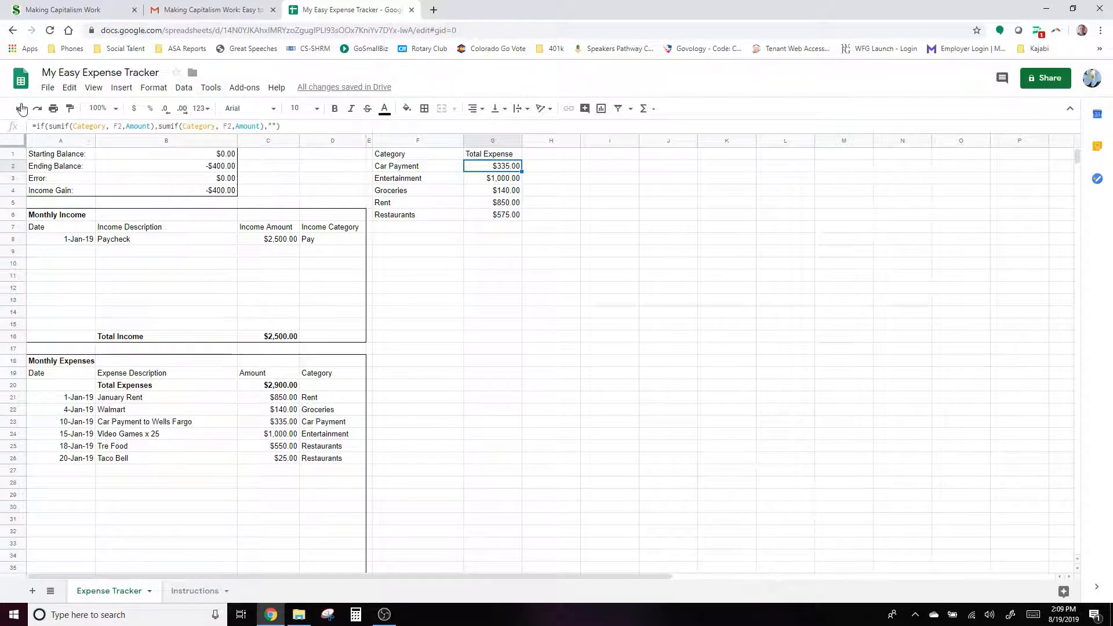
click(415, 170)
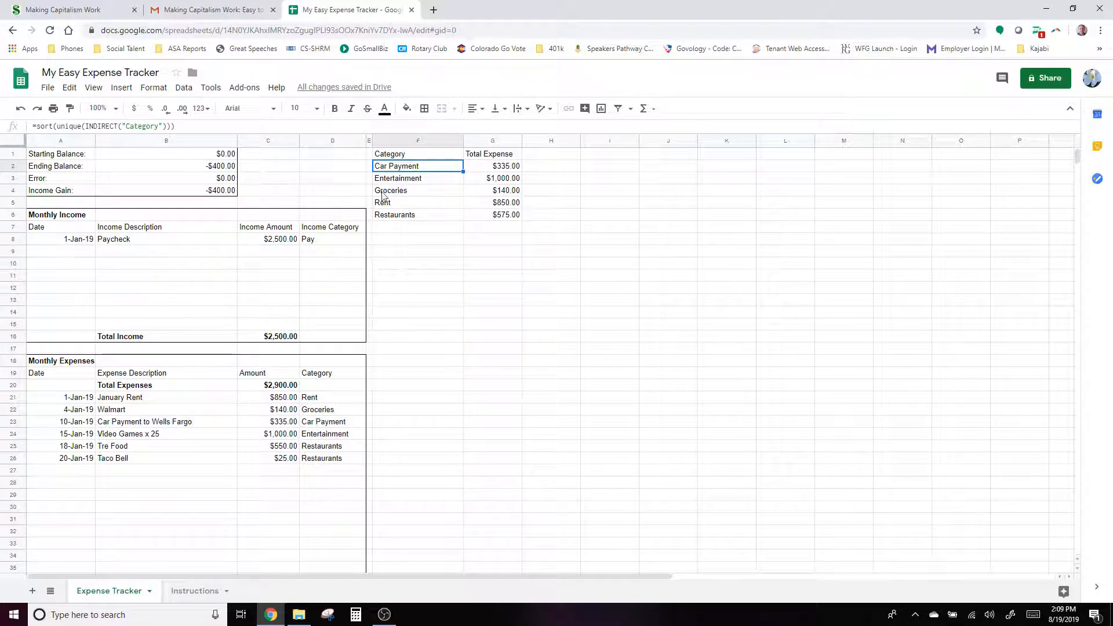
click(397, 178)
click(407, 191)
click(405, 204)
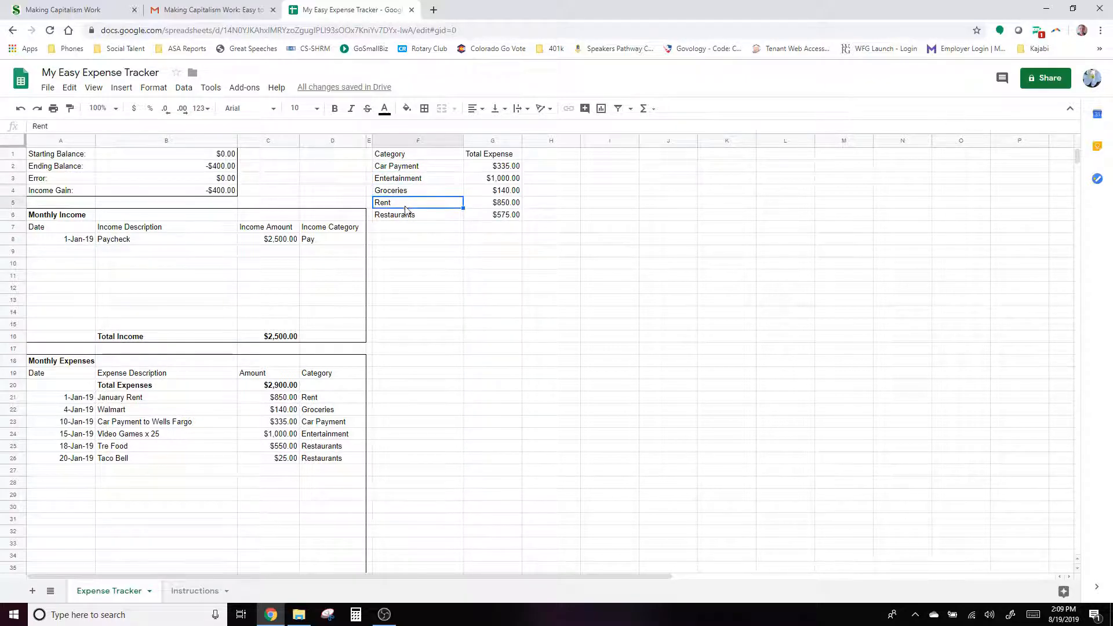
click(406, 211)
click(409, 169)
click(408, 181)
click(413, 168)
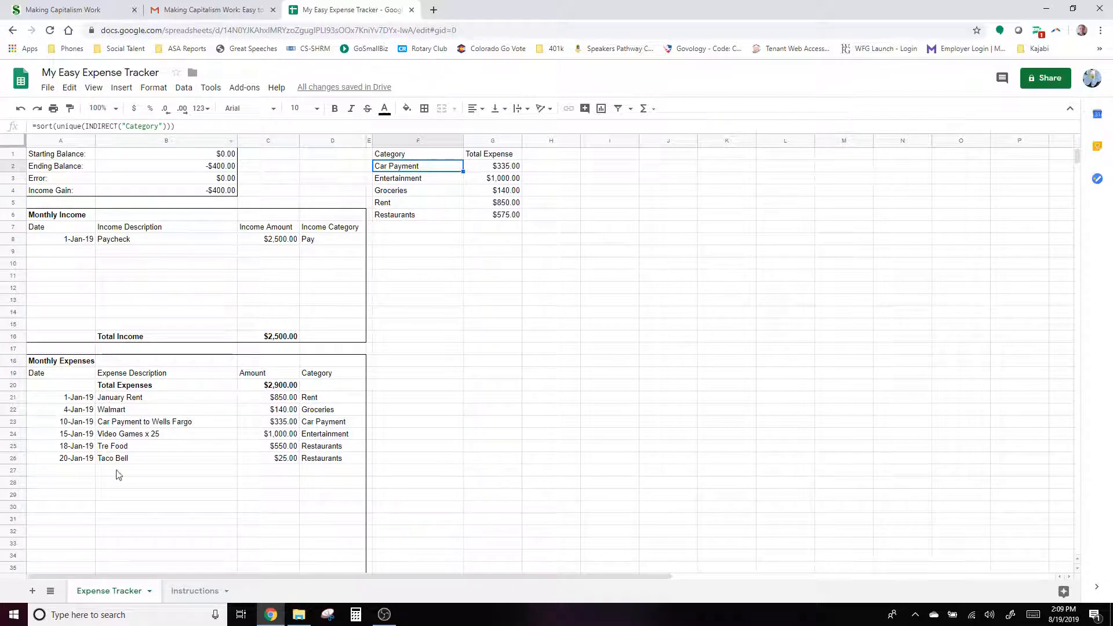
click(653, 378)
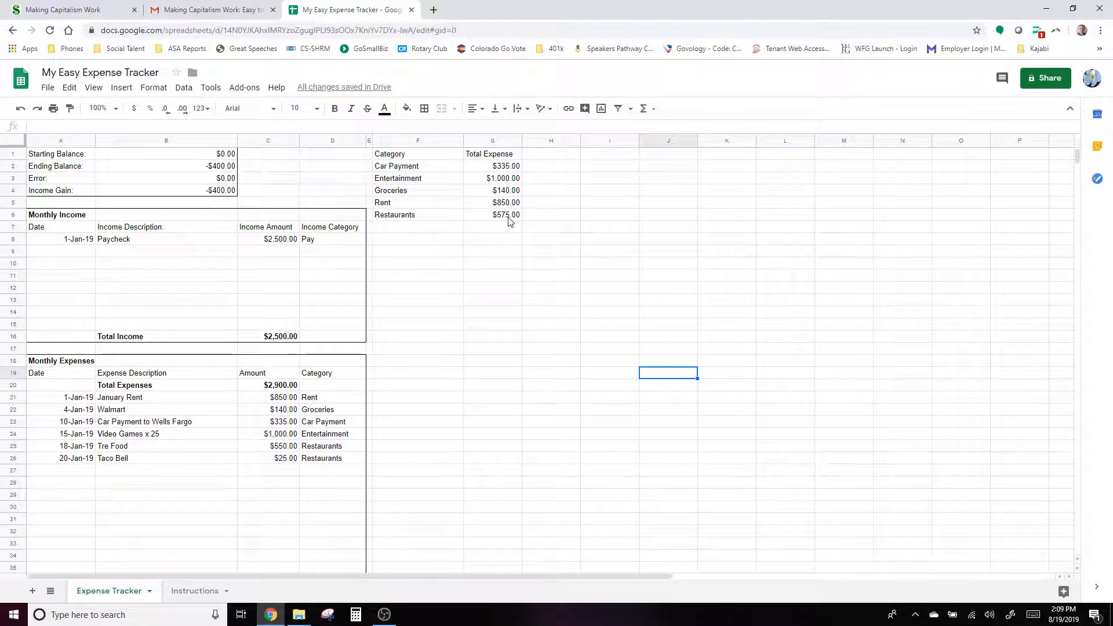
click(560, 170)
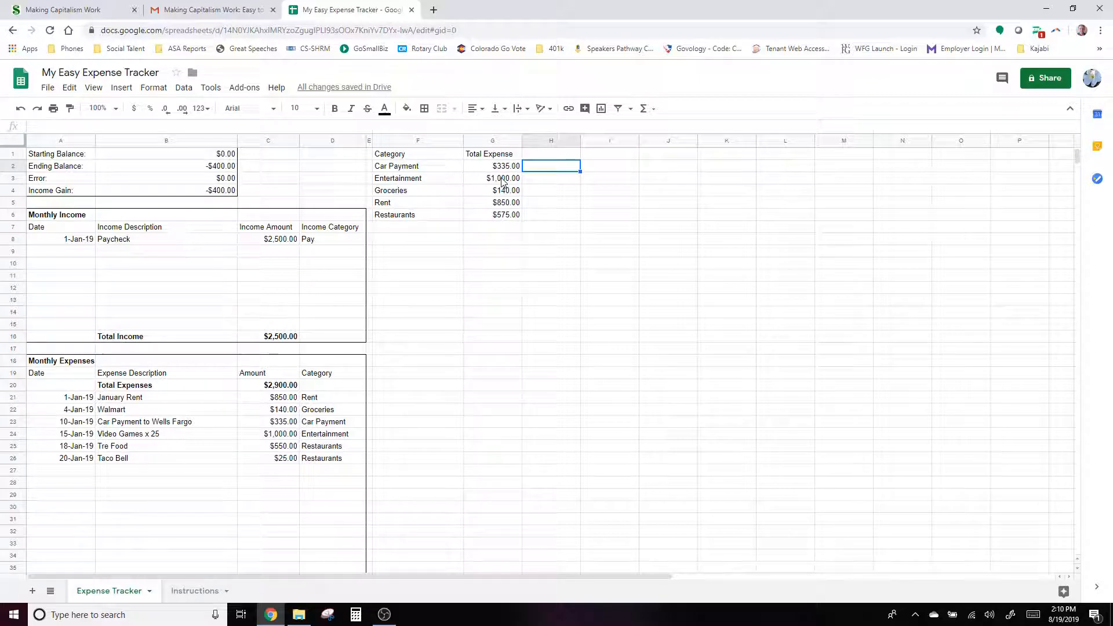
- Mark Car Payment with x and Entertainment with - in column H
text(0)
key(Return)
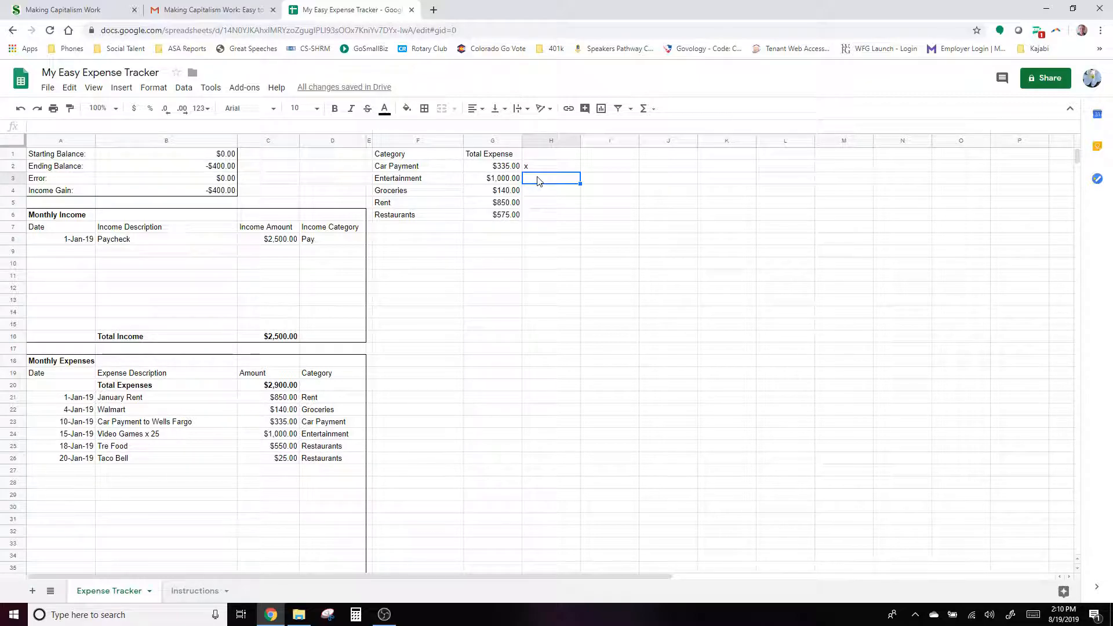
text(-)
key(Return)
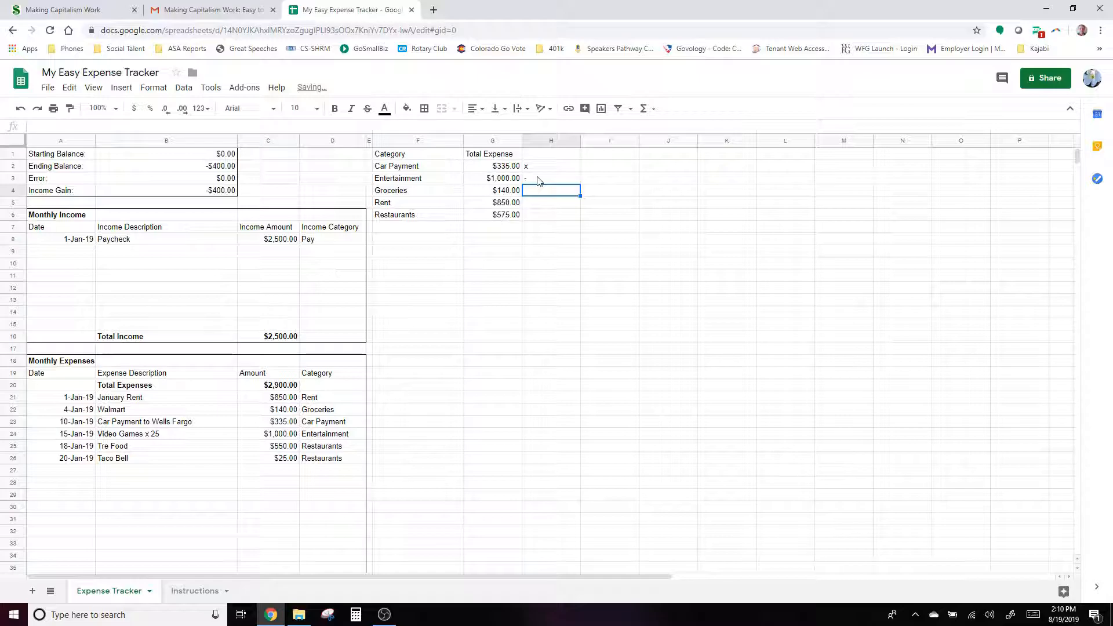
click(539, 181)
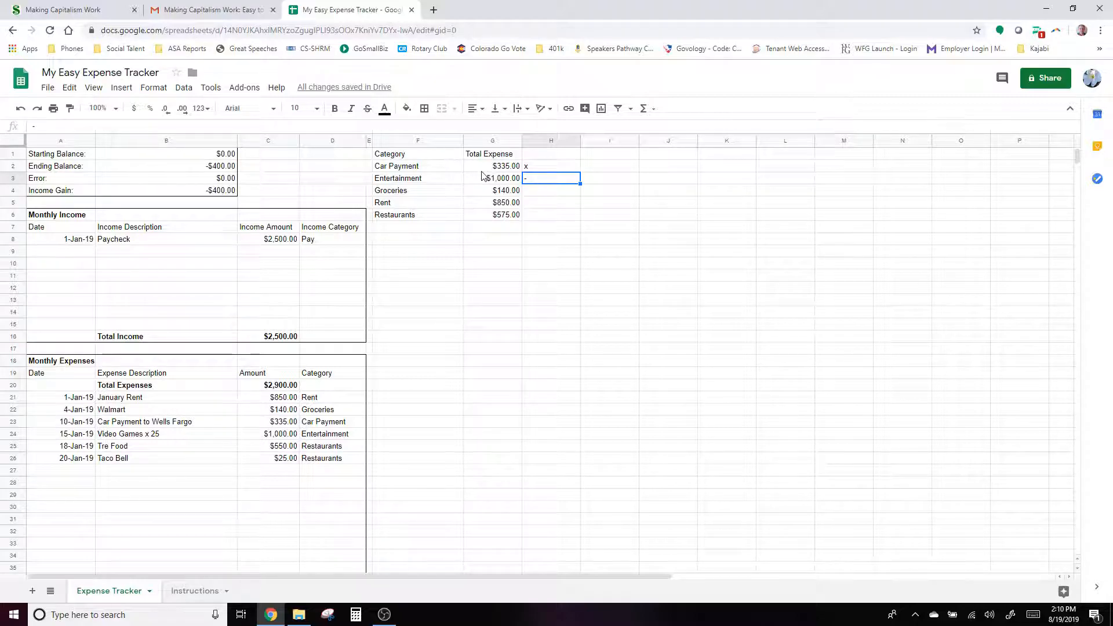
- Mark Groceries with +, entered as '+ so it stays plain text
click(550, 194)
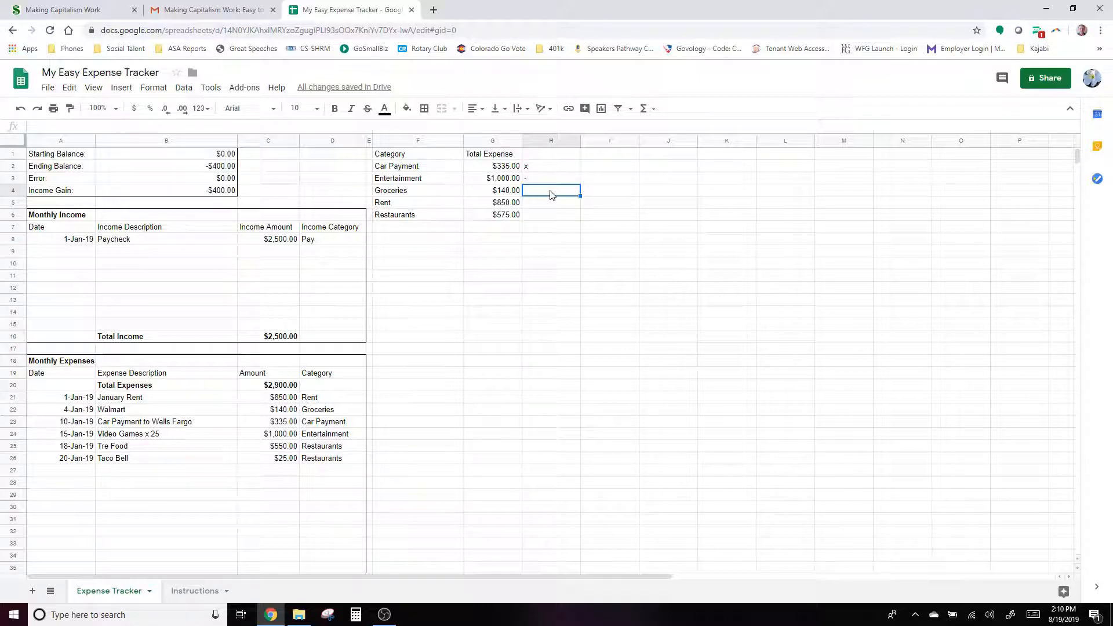
text(+)
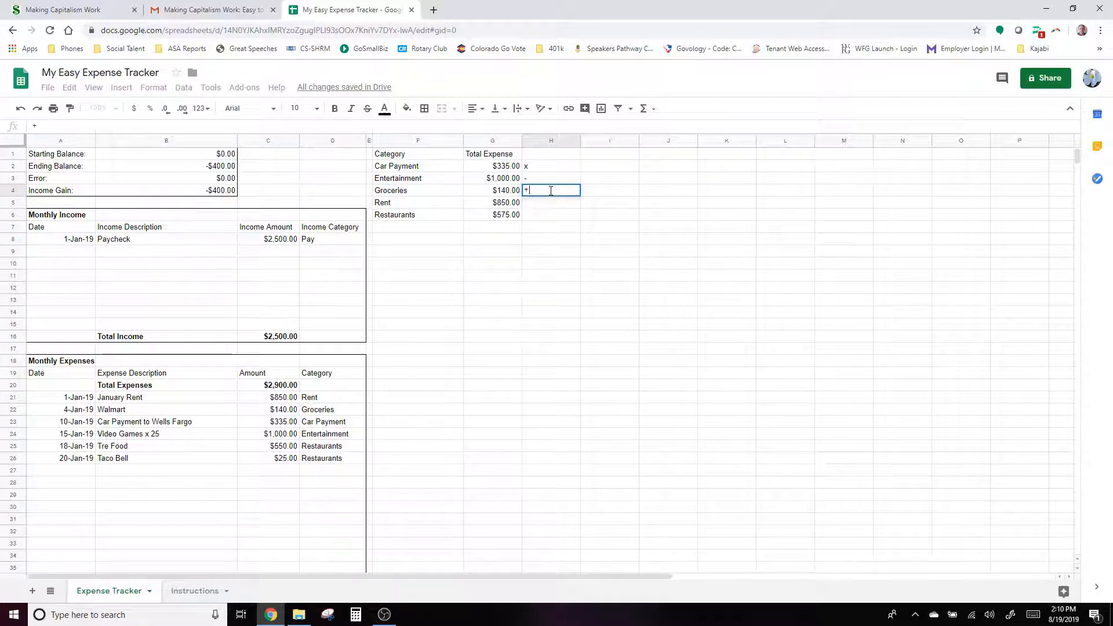
key(Return)
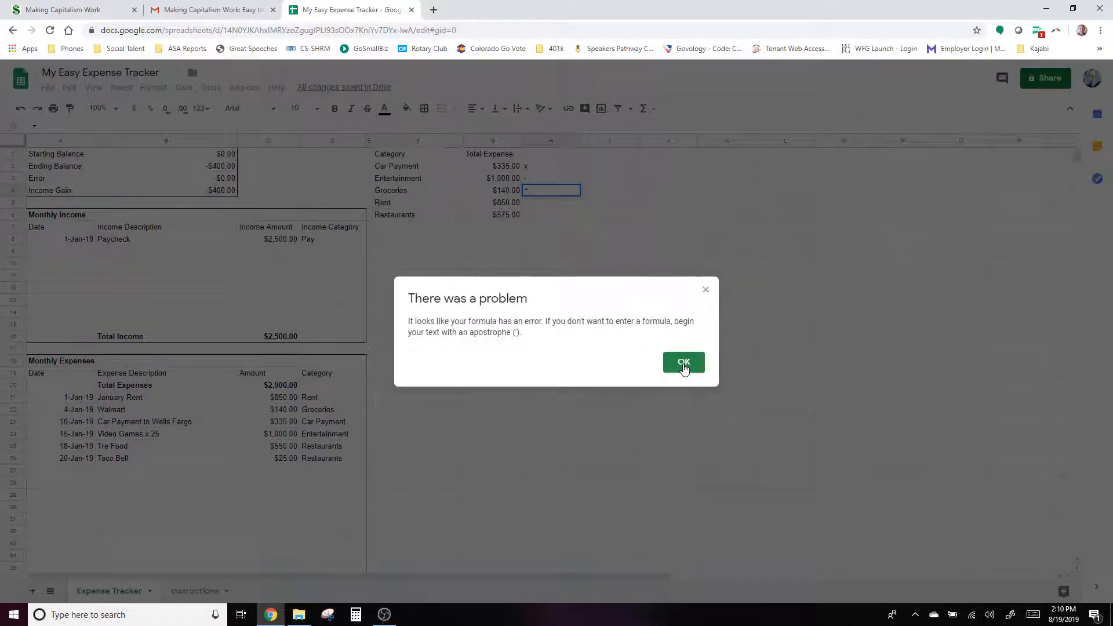
click(684, 362)
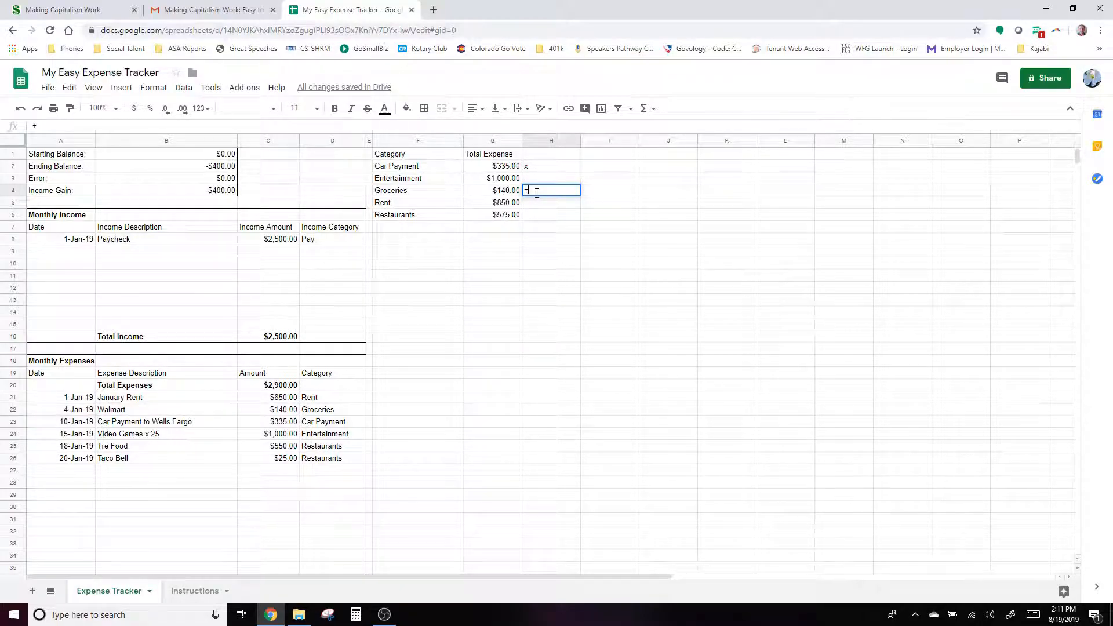
key(BackSpace)
text('+)
key(Return)
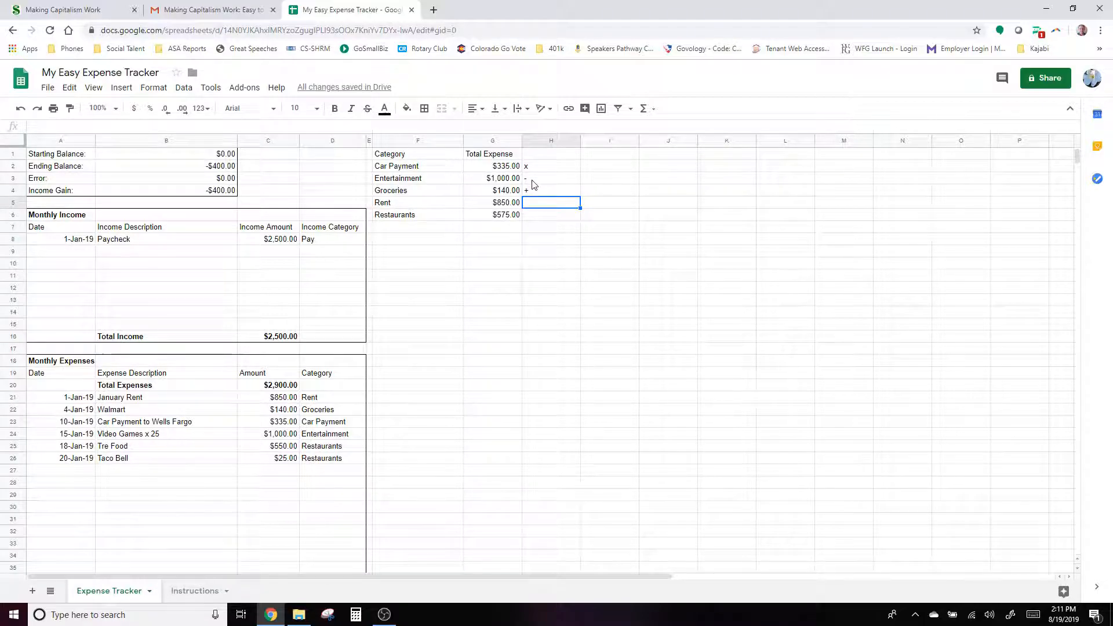
click(546, 194)
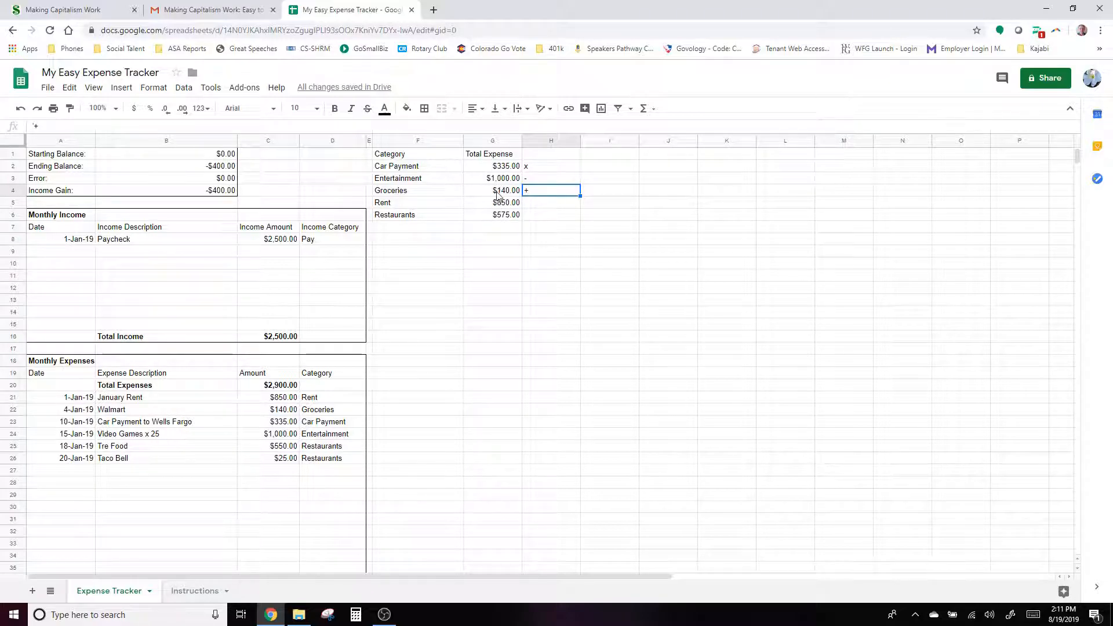
- Mark Rent with x and Restaurants with '-
click(538, 204)
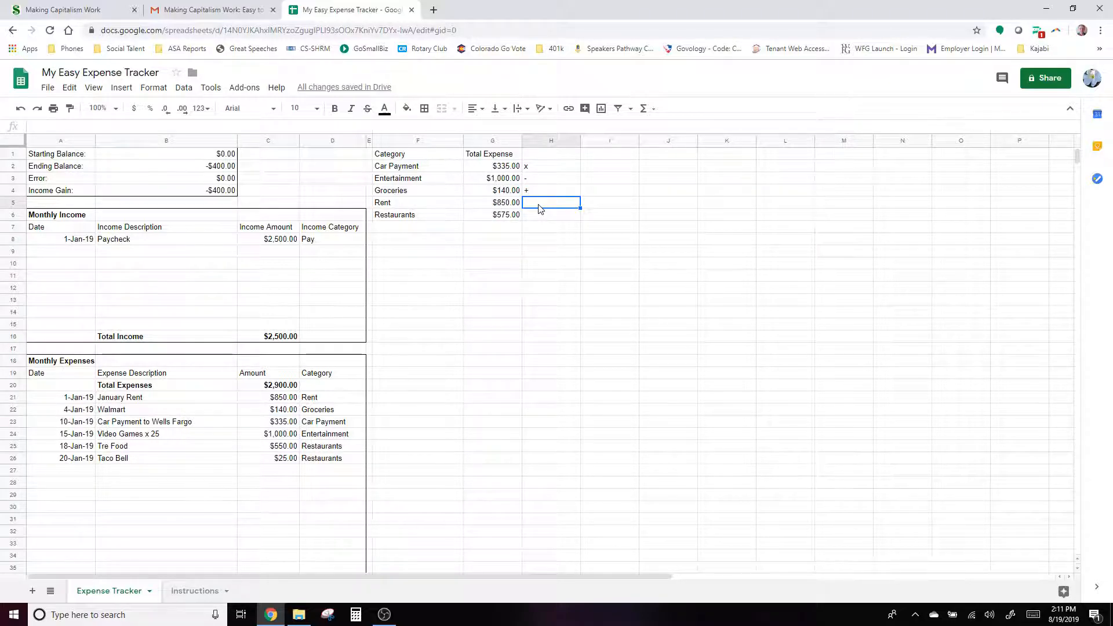
text(x)
key(Return)
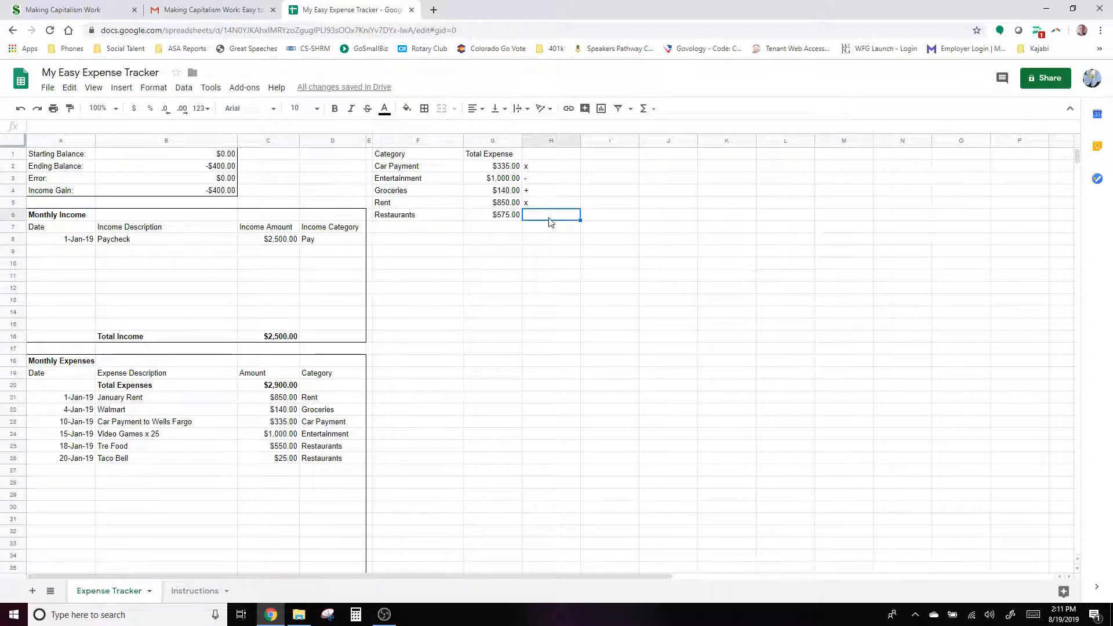
text('-)
key(Return)
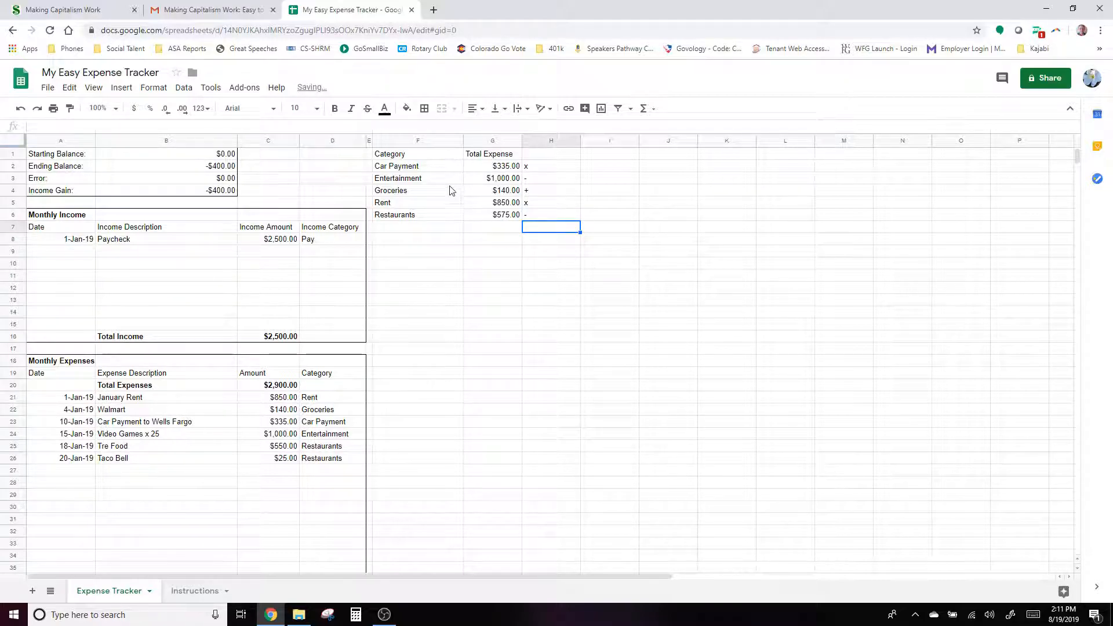